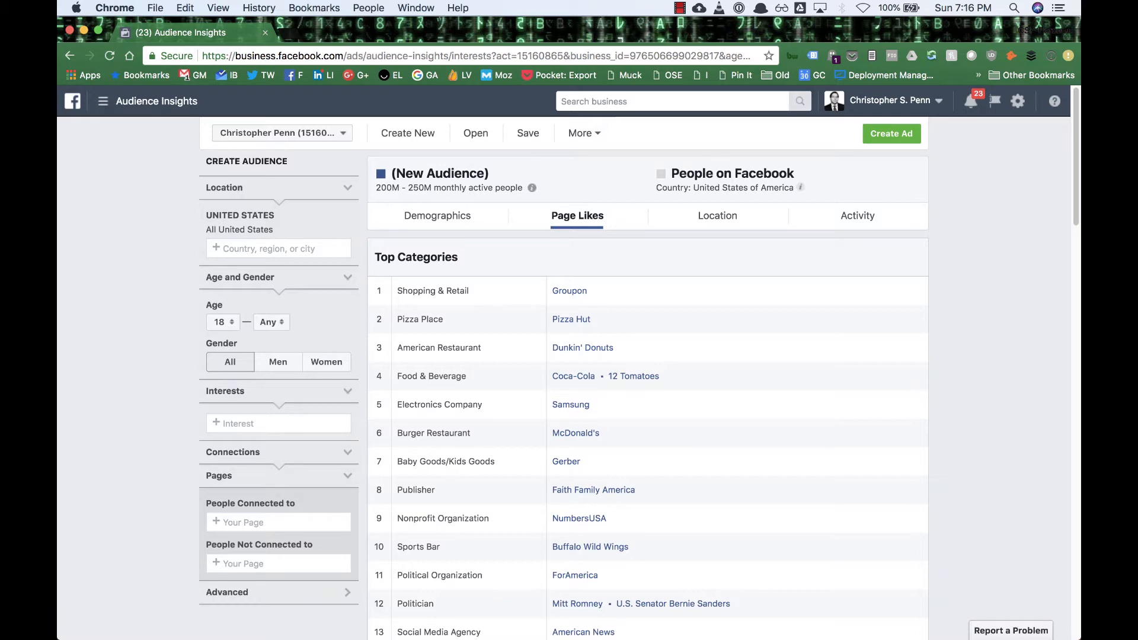
Step: Look through the default United States audience's page likes, location, activity and demographics insights, ending on demographics
{"action": "scroll", "coordinate": [648, 379], "scroll_direction": "down", "scroll_amount": 9}
{"action": "scroll", "coordinate": [267, 226], "scroll_direction": "up", "scroll_amount": 9}
{"action": "left_click", "coordinate": [465, 218]}
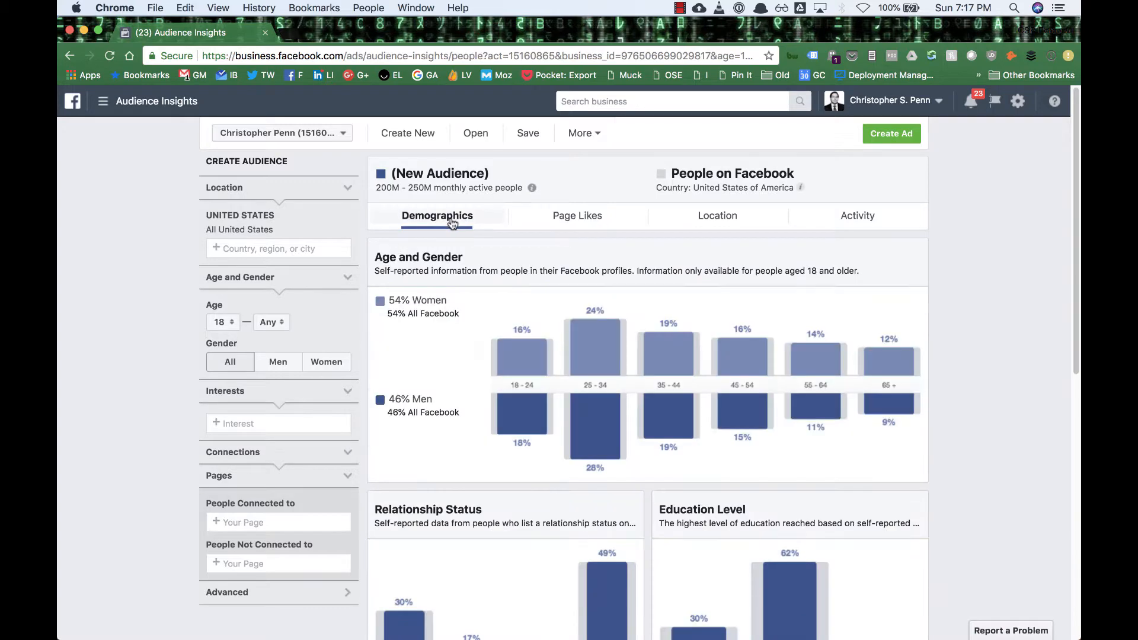
{"action": "left_click", "coordinate": [578, 218]}
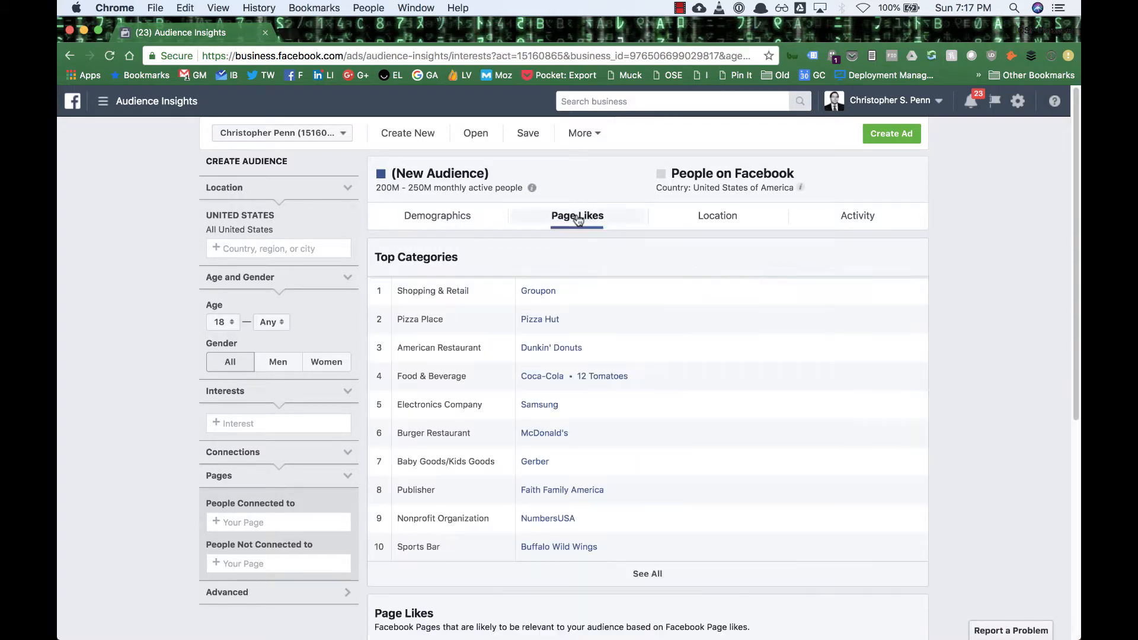
{"action": "left_click", "coordinate": [720, 216]}
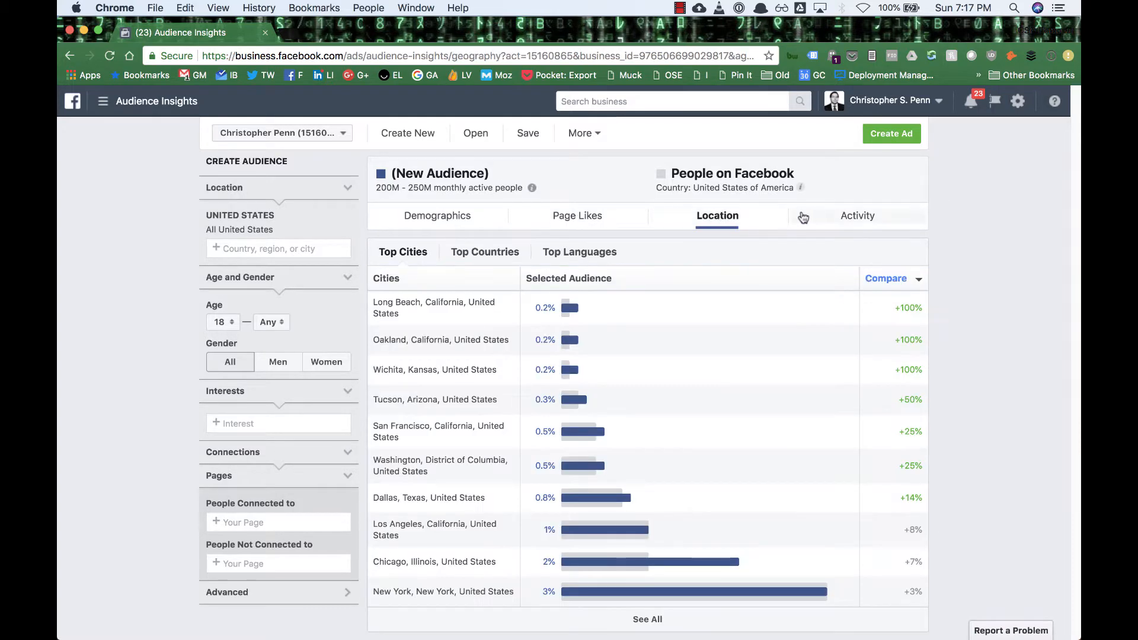
{"action": "left_click", "coordinate": [830, 217]}
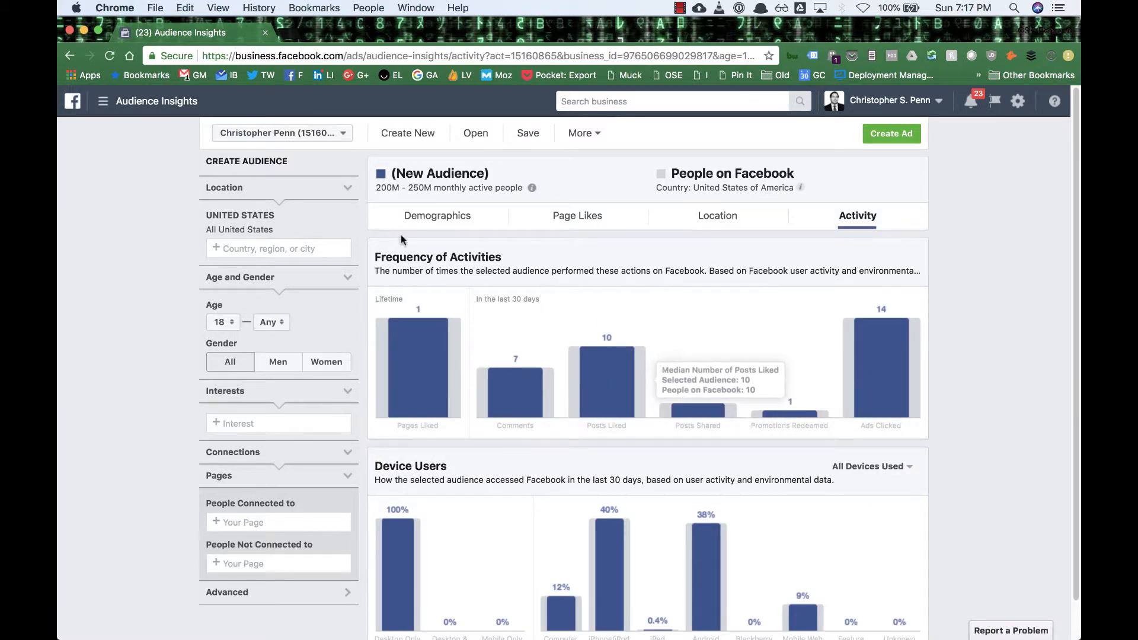
{"action": "left_click", "coordinate": [415, 217]}
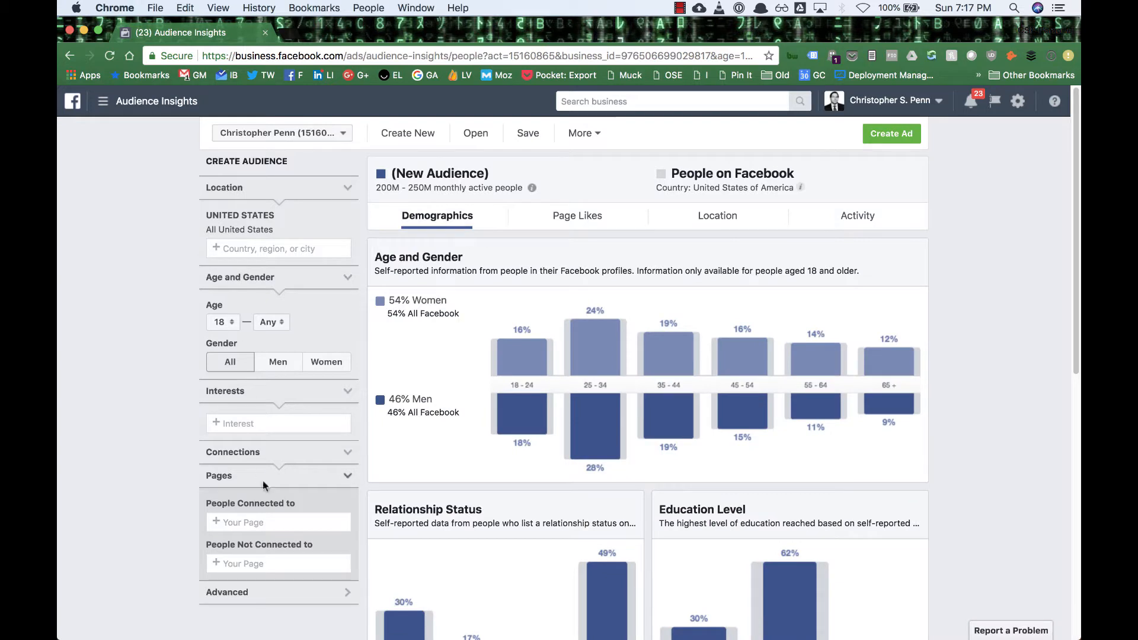
Step: Limit the audience to people connected to BrainTrust Insights, the account owner's personal page and Marketing Over Coffee
{"action": "left_click", "coordinate": [266, 524]}
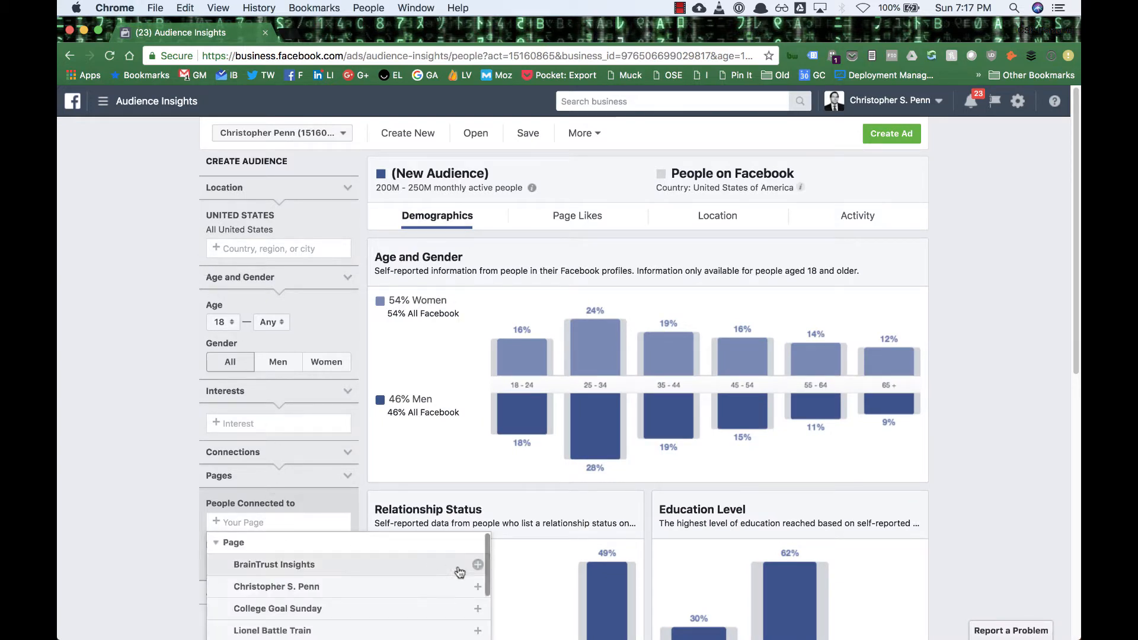
{"action": "left_click", "coordinate": [477, 569]}
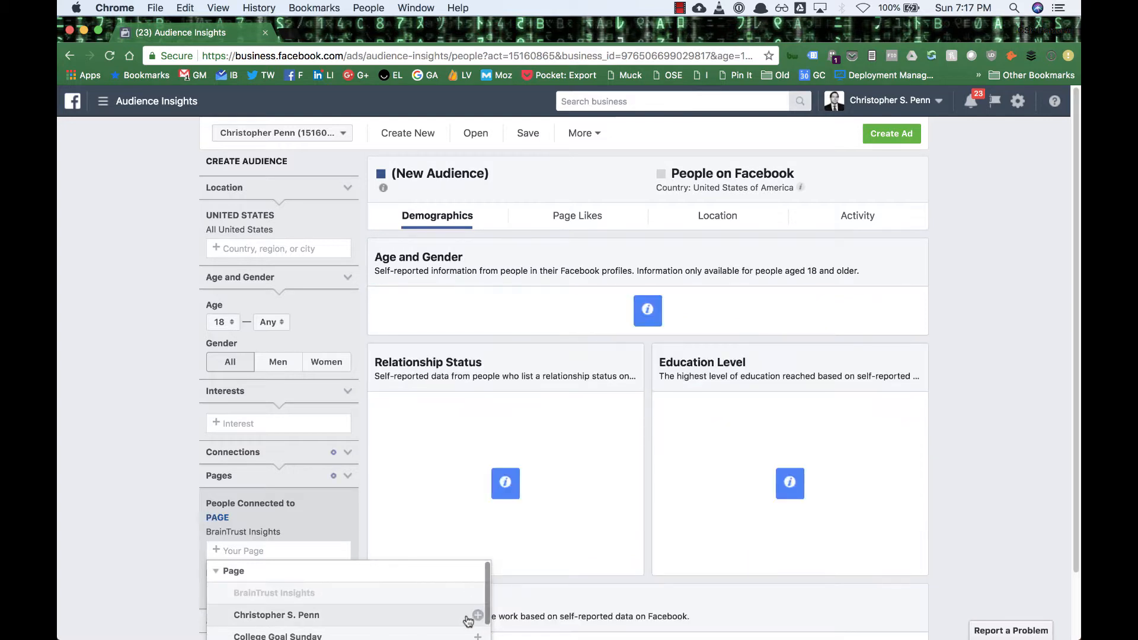
{"action": "left_click", "coordinate": [474, 615]}
{"action": "scroll", "coordinate": [401, 602], "scroll_direction": "down", "scroll_amount": 10}
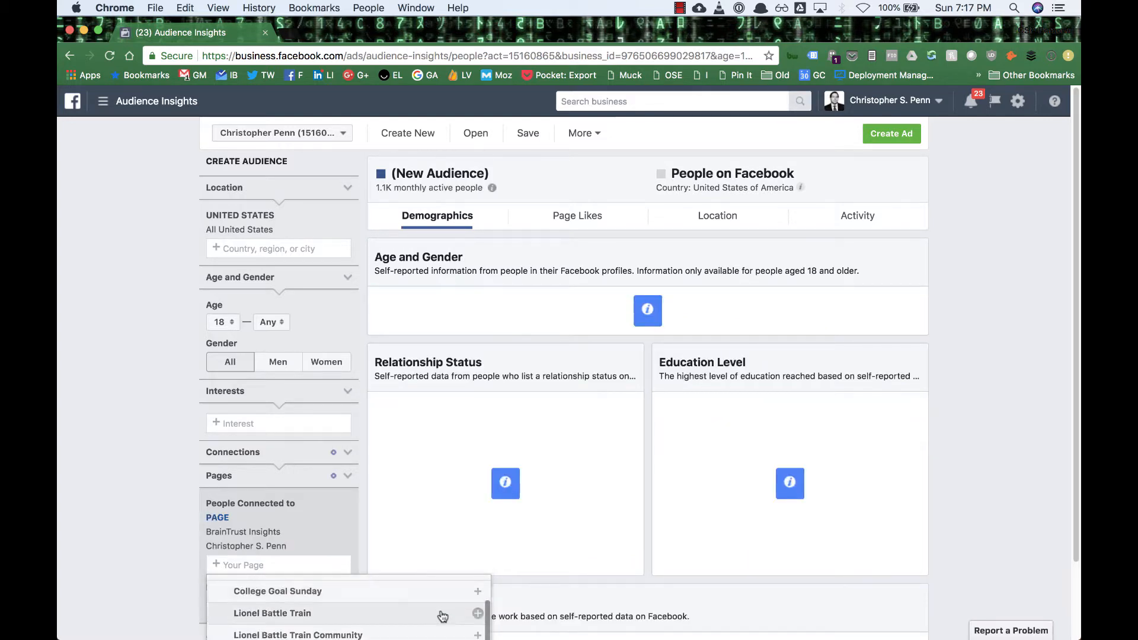
{"action": "left_click", "coordinate": [478, 606]}
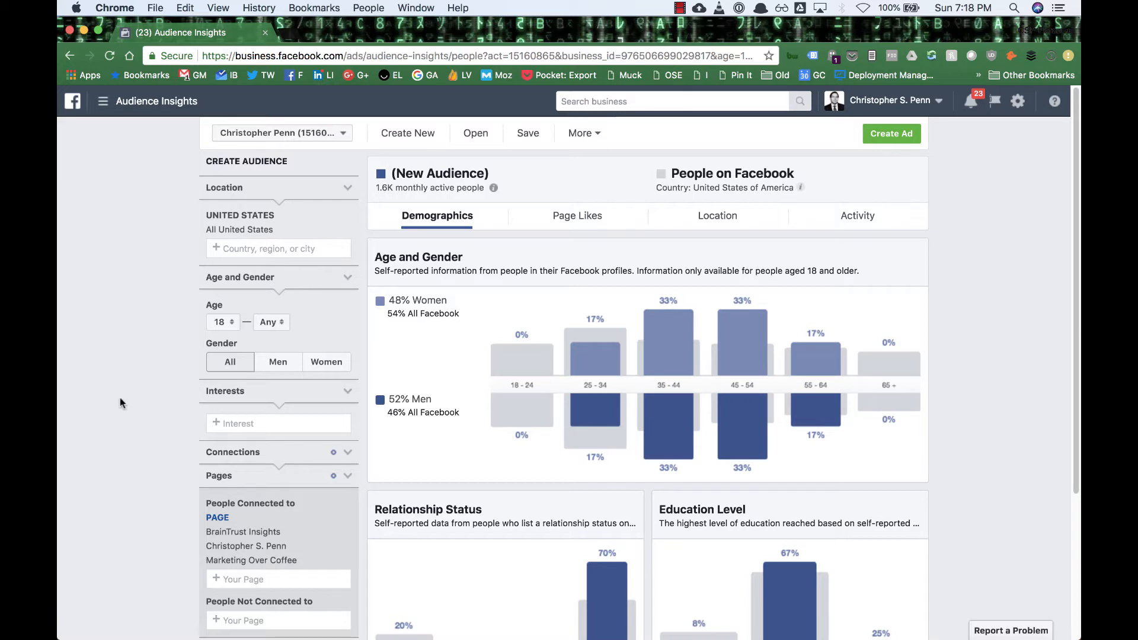
Step: Examine the connected audience's age and gender, relationship status, education level and job title charts against all of Facebook
{"action": "mouse_move", "coordinate": [870, 434]}
{"action": "mouse_move", "coordinate": [738, 454]}
{"action": "mouse_move", "coordinate": [495, 411]}
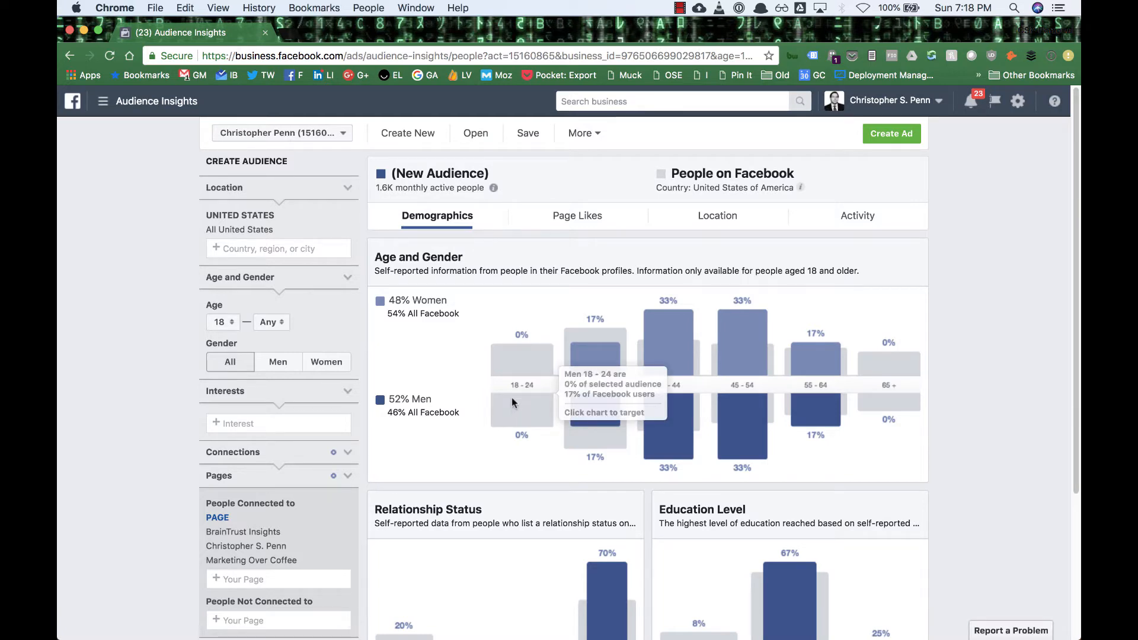
{"action": "scroll", "coordinate": [681, 414], "scroll_direction": "down", "scroll_amount": 3}
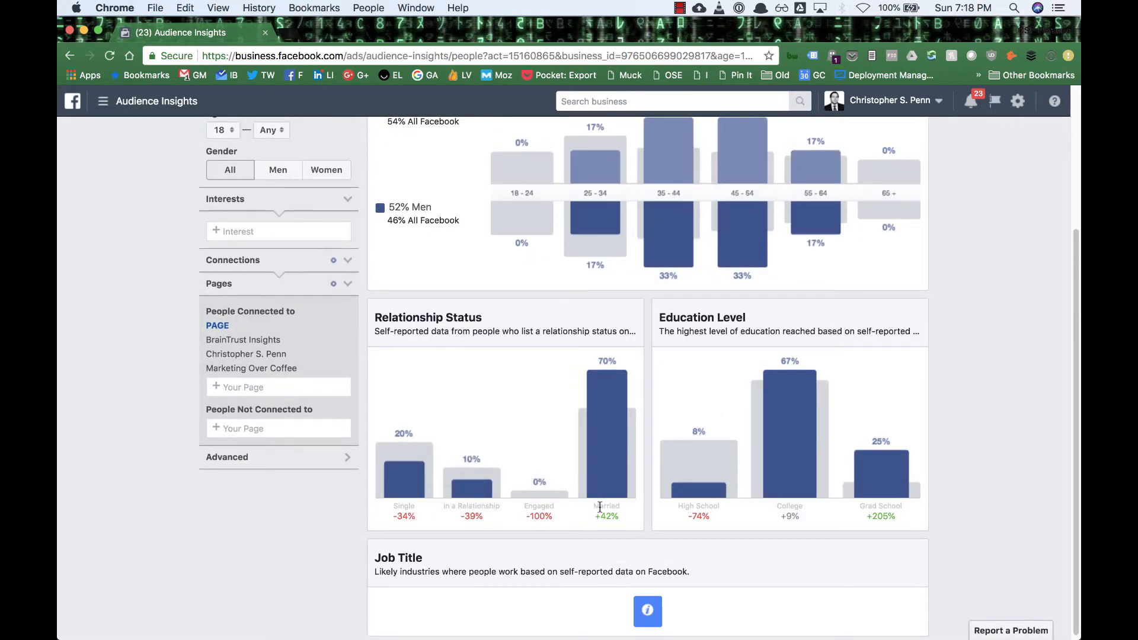
{"action": "mouse_move", "coordinate": [883, 517]}
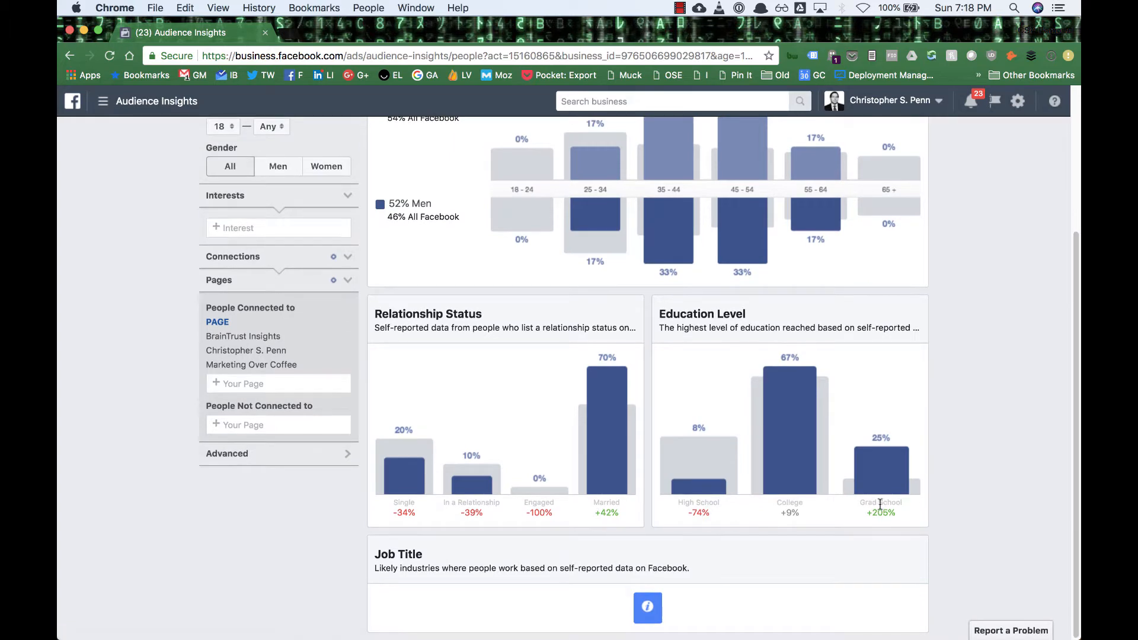
{"action": "mouse_move", "coordinate": [653, 623]}
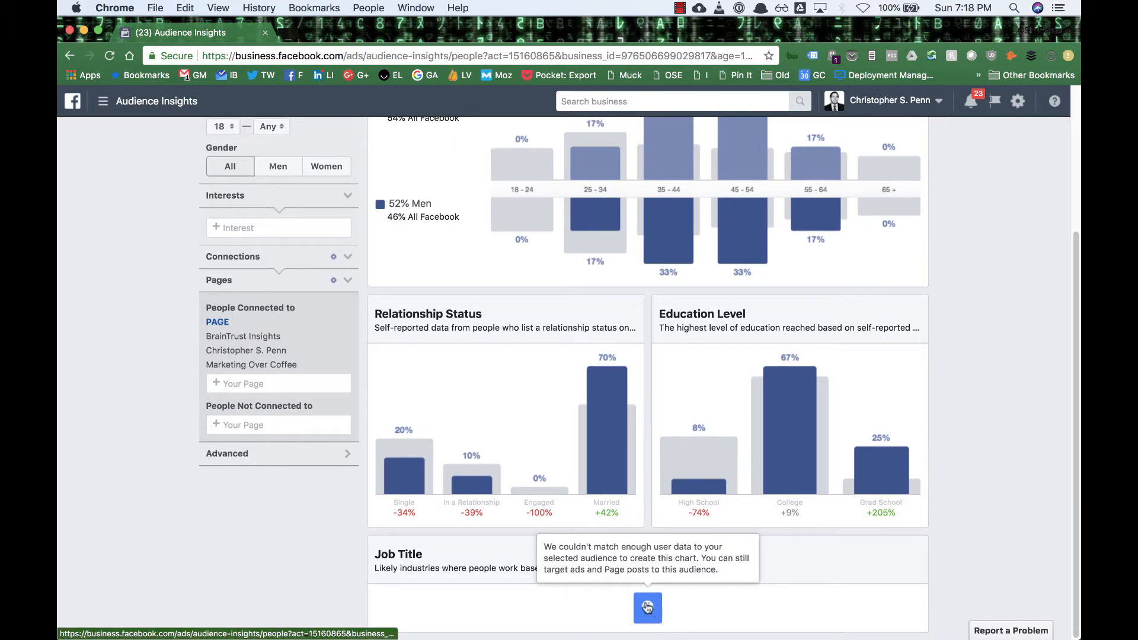
{"action": "scroll", "coordinate": [600, 605], "scroll_direction": "up", "scroll_amount": 3}
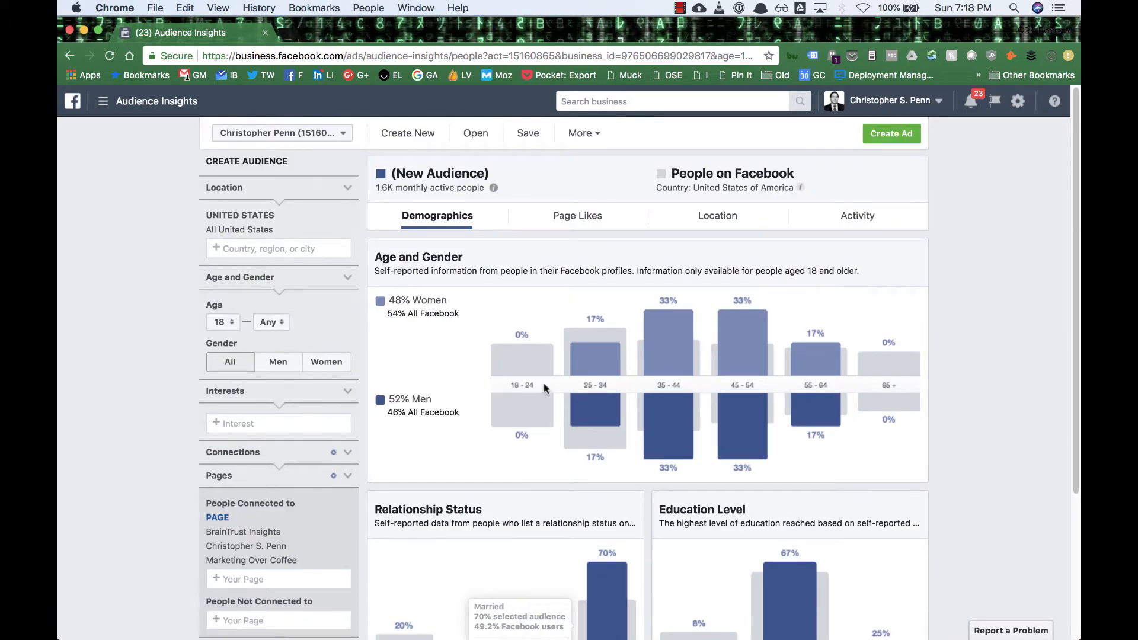
Step: View the audience's activity insights and show the Device Users chart by Primary Devices
{"action": "left_click", "coordinate": [590, 221]}
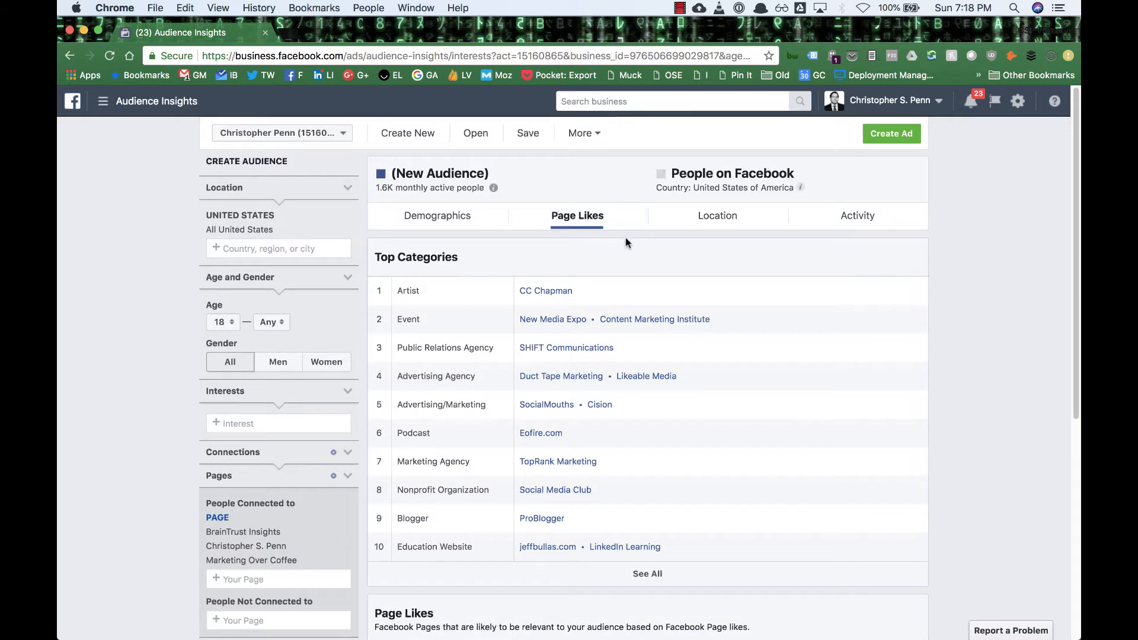
{"action": "left_click", "coordinate": [870, 222]}
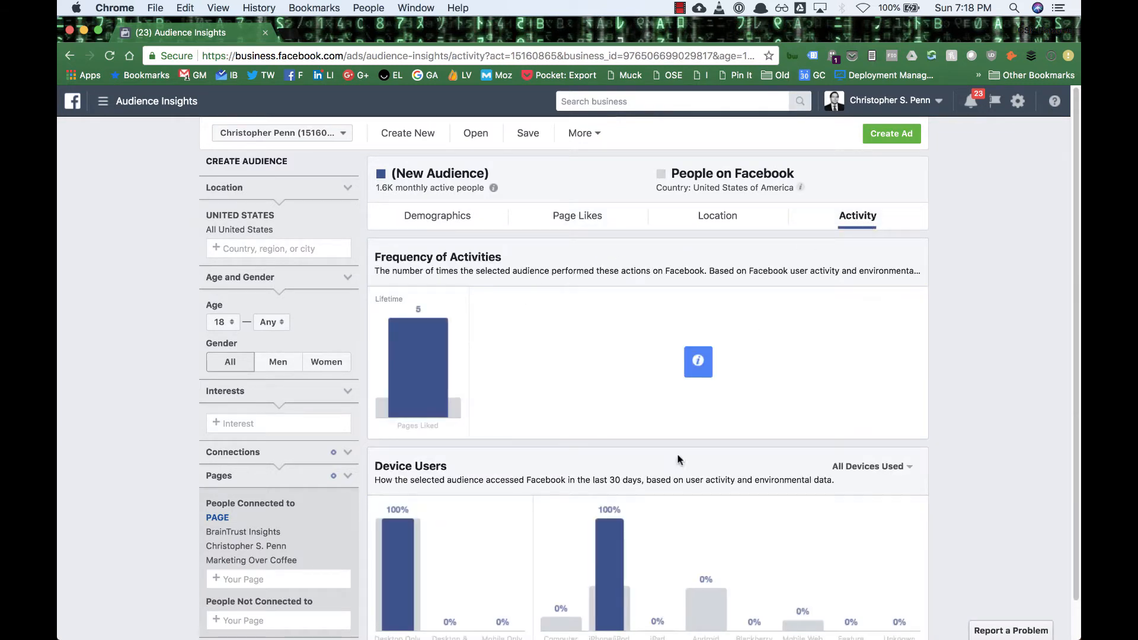
{"action": "mouse_move", "coordinate": [460, 421]}
{"action": "scroll", "coordinate": [460, 421], "scroll_direction": "down", "scroll_amount": 1}
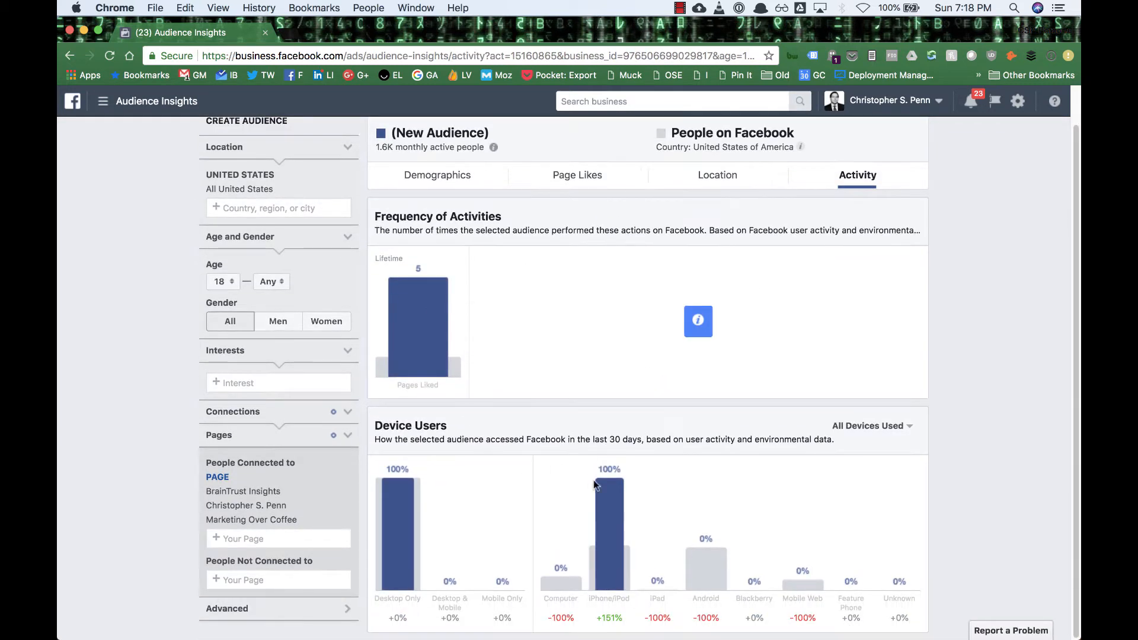
{"action": "left_click", "coordinate": [899, 428]}
{"action": "left_click", "coordinate": [880, 461]}
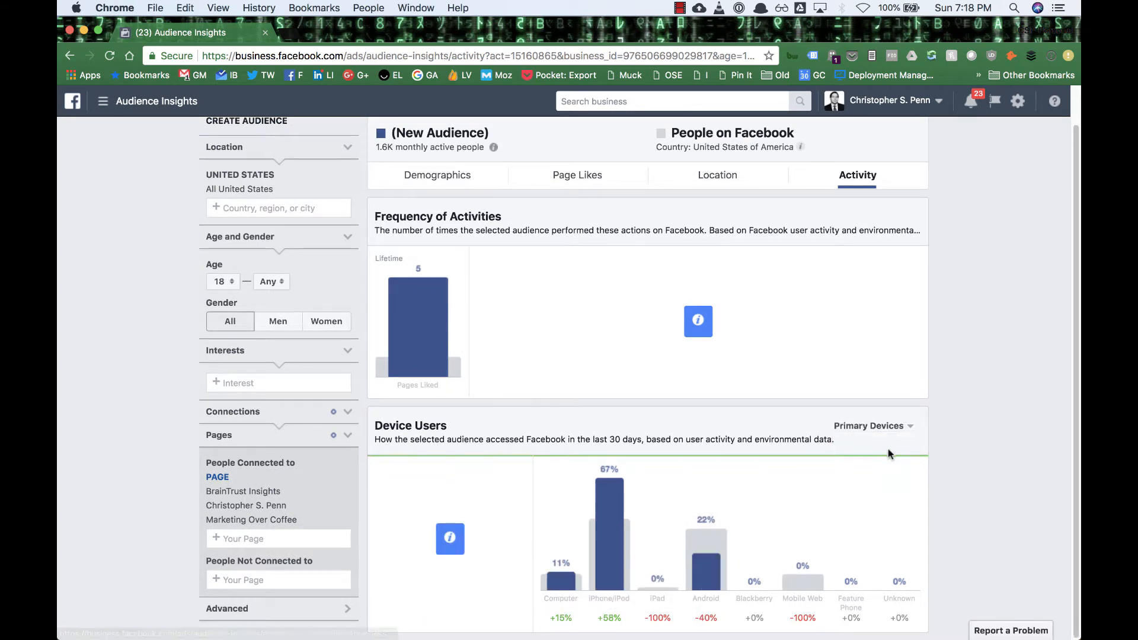
{"action": "mouse_move", "coordinate": [662, 573]}
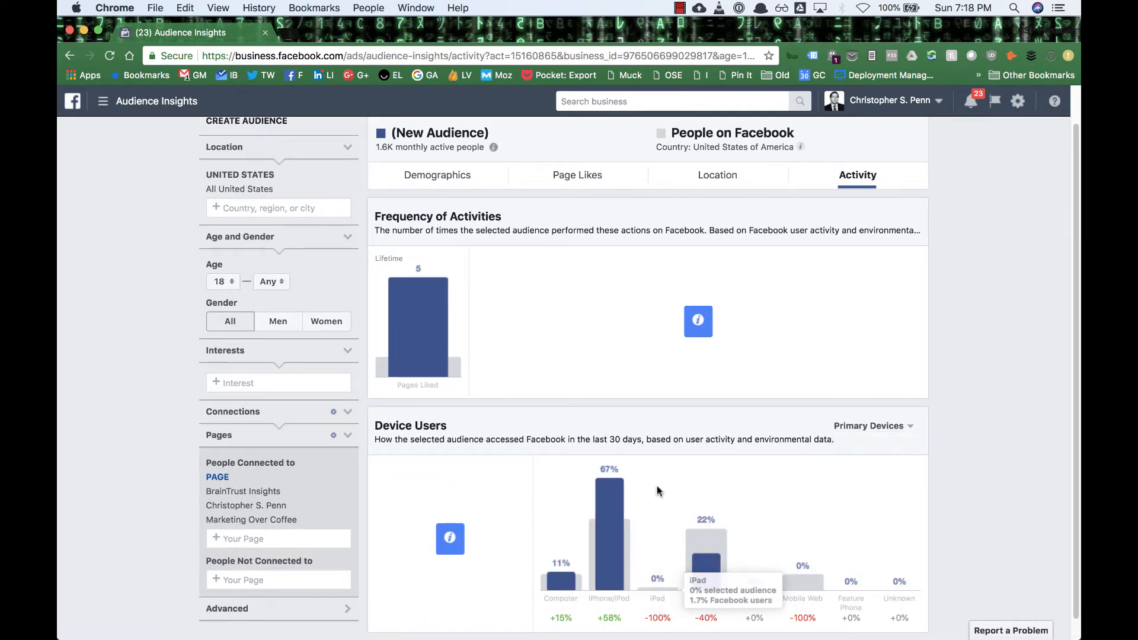
Step: Expand the audience's Top Categories of liked pages to the full list and read through every category
{"action": "scroll", "coordinate": [681, 415], "scroll_direction": "up", "scroll_amount": 2}
{"action": "left_click", "coordinate": [581, 217]}
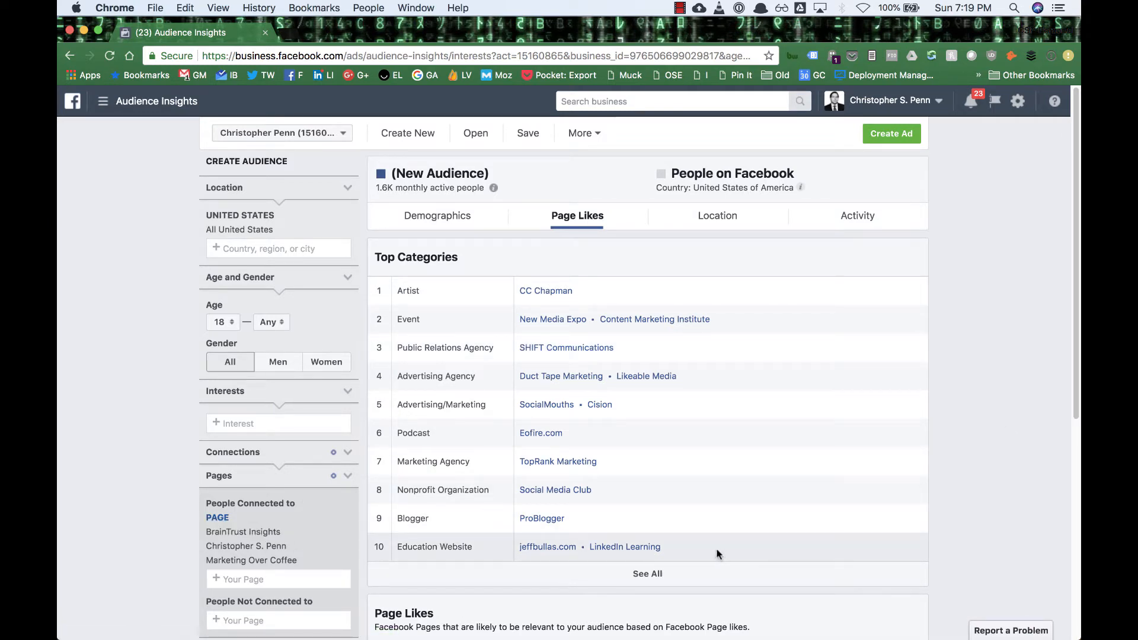
{"action": "left_click", "coordinate": [700, 573]}
{"action": "scroll", "coordinate": [694, 533], "scroll_direction": "down", "scroll_amount": 1}
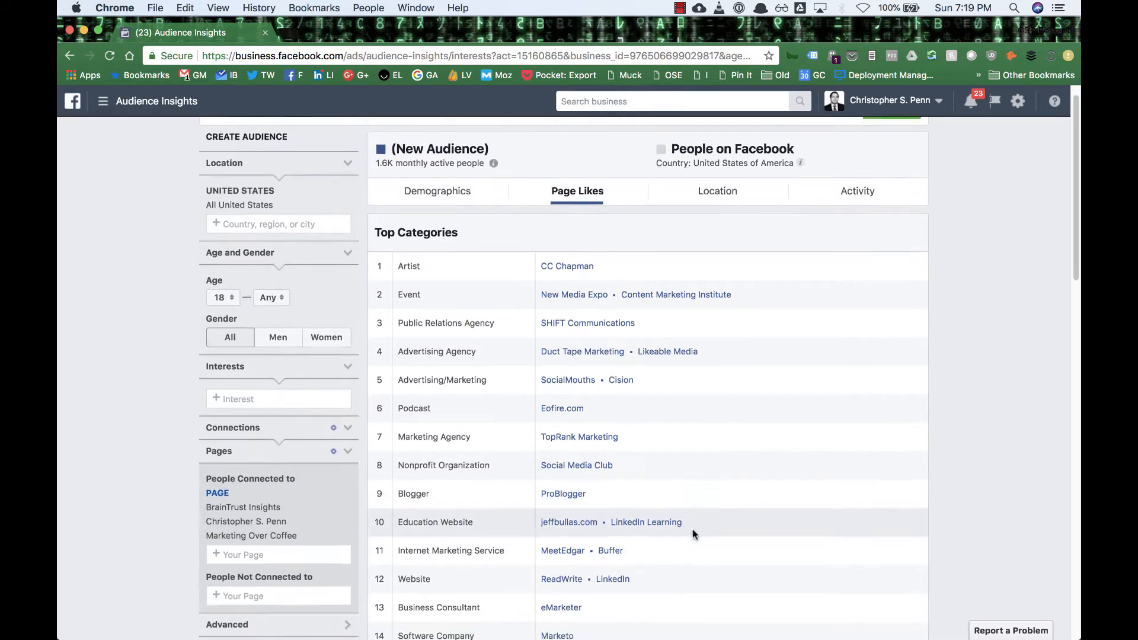
{"action": "scroll", "coordinate": [692, 533], "scroll_direction": "down", "scroll_amount": 1}
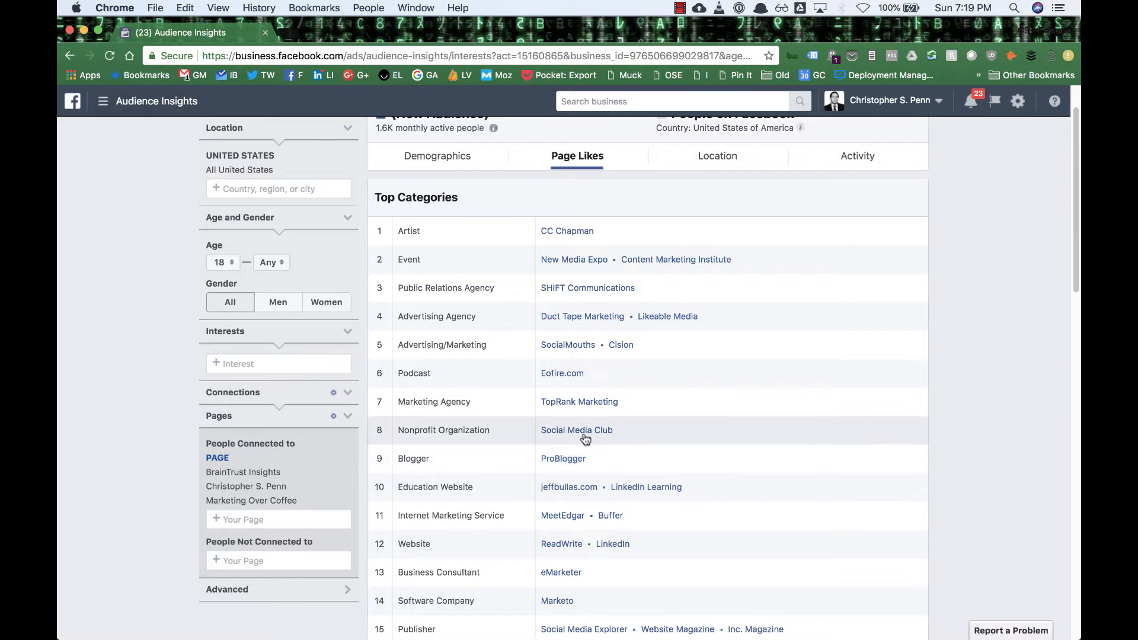
{"action": "scroll", "coordinate": [586, 438], "scroll_direction": "down", "scroll_amount": 4}
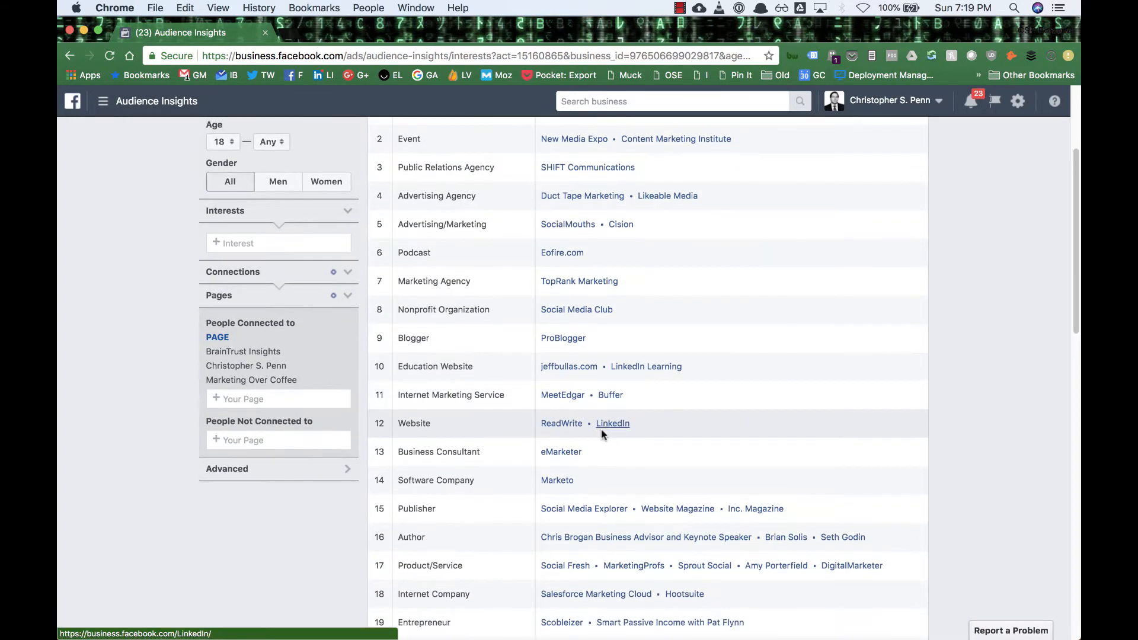
{"action": "scroll", "coordinate": [602, 433], "scroll_direction": "down", "scroll_amount": 3}
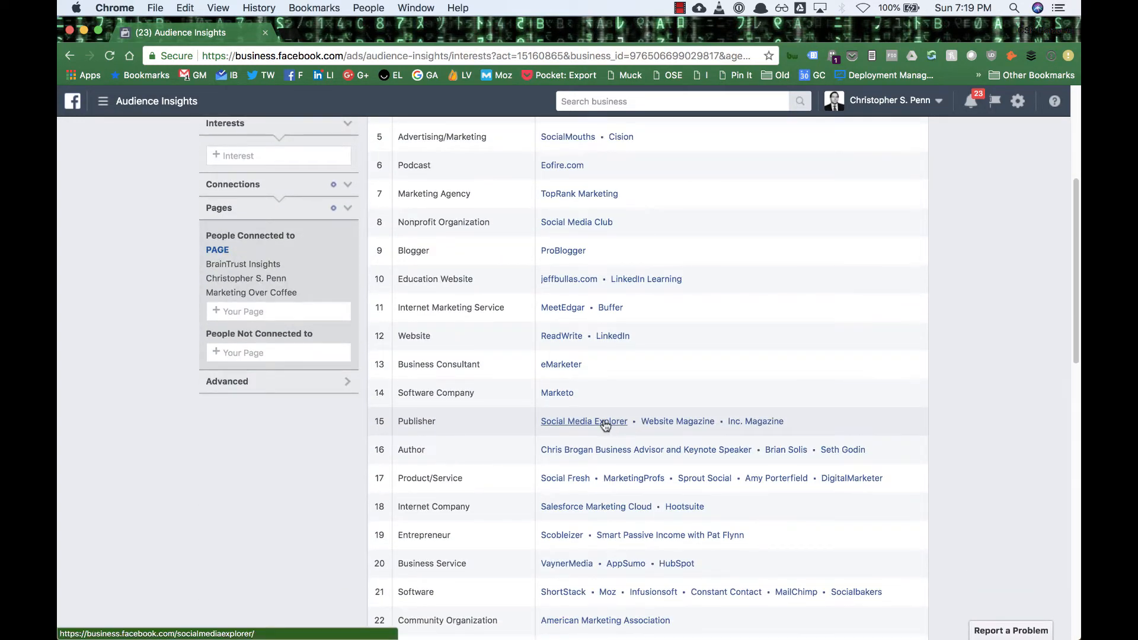
{"action": "scroll", "coordinate": [598, 422], "scroll_direction": "down", "scroll_amount": 12}
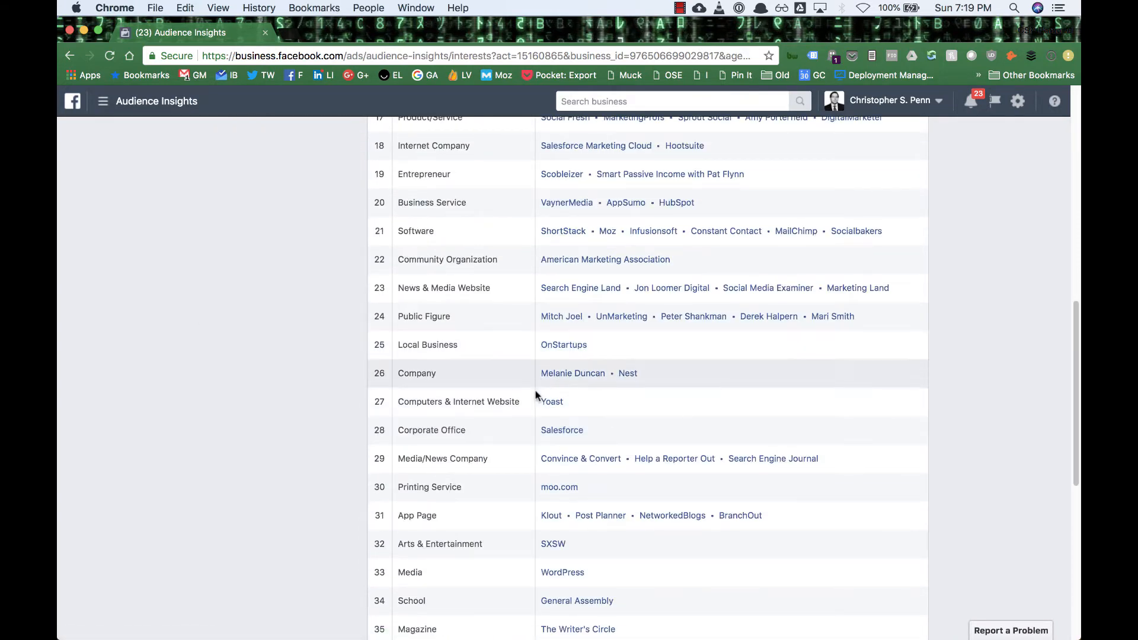
{"action": "scroll", "coordinate": [589, 356], "scroll_direction": "down", "scroll_amount": 2}
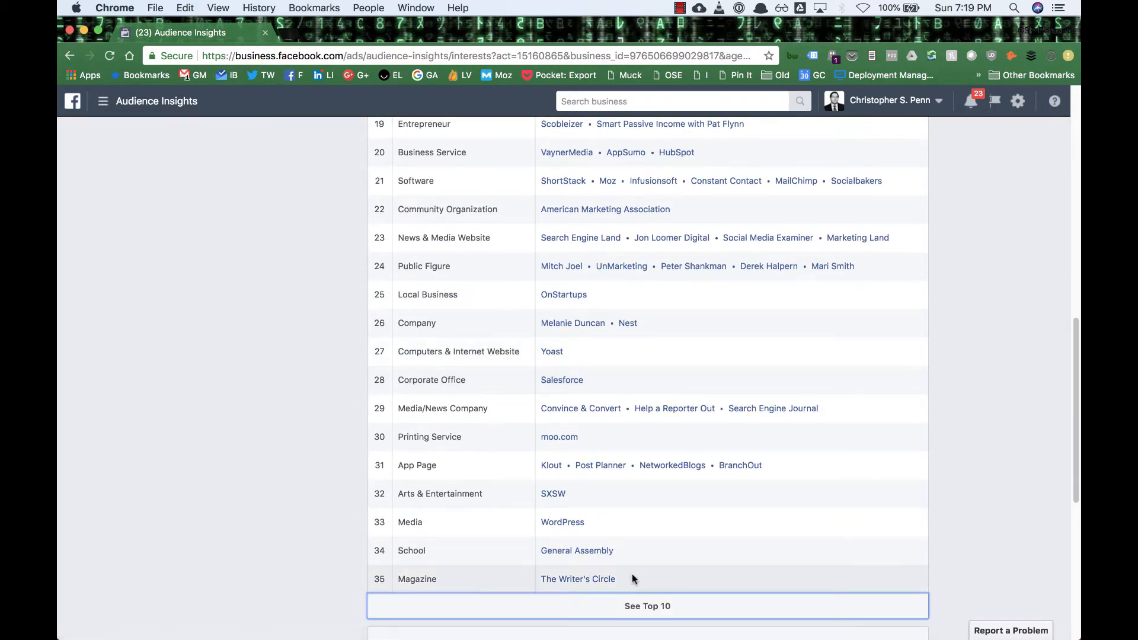
Step: Examine the relevance and affinity of pages in the Page Likes table, loading more pages beyond the first ten
{"action": "scroll", "coordinate": [632, 579], "scroll_direction": "down", "scroll_amount": 10}
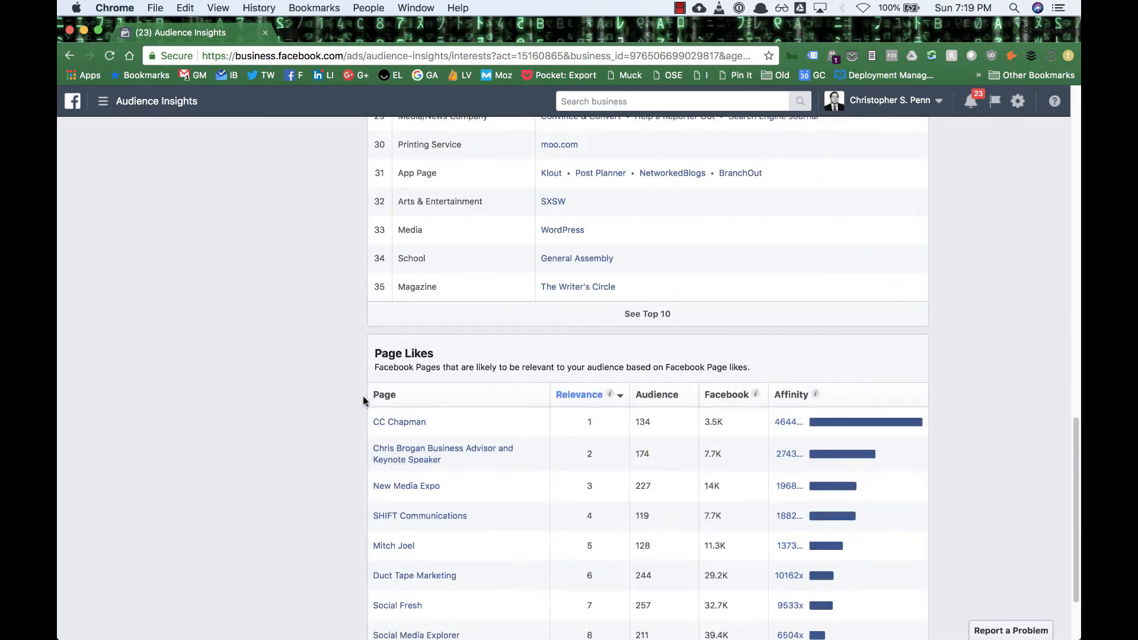
{"action": "scroll", "coordinate": [359, 394], "scroll_direction": "down", "scroll_amount": 3}
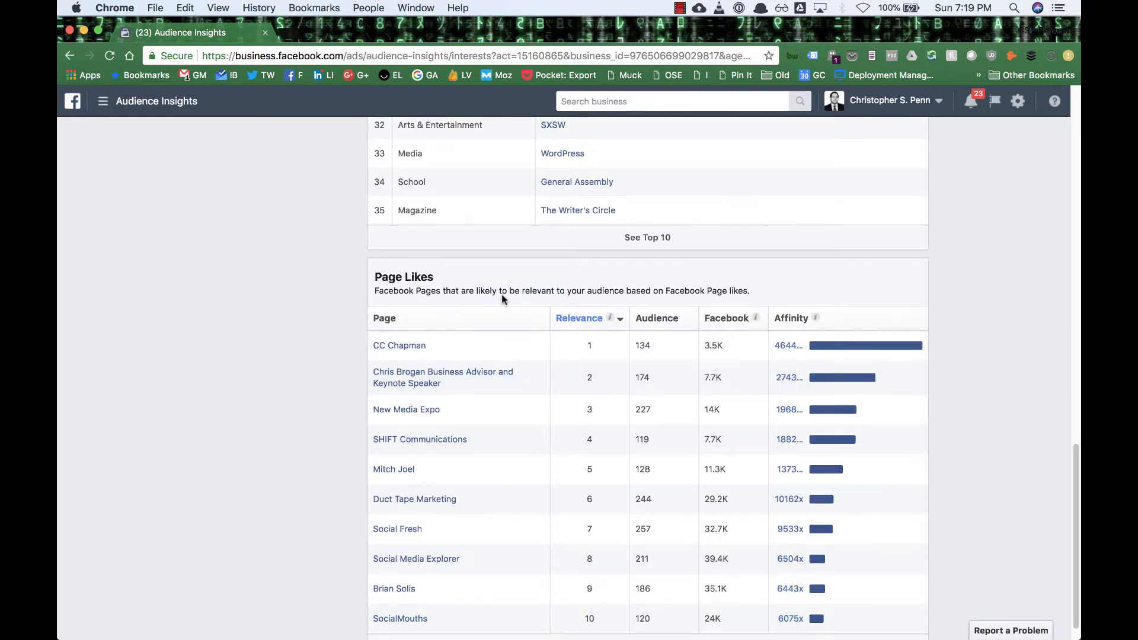
{"action": "mouse_move", "coordinate": [789, 341]}
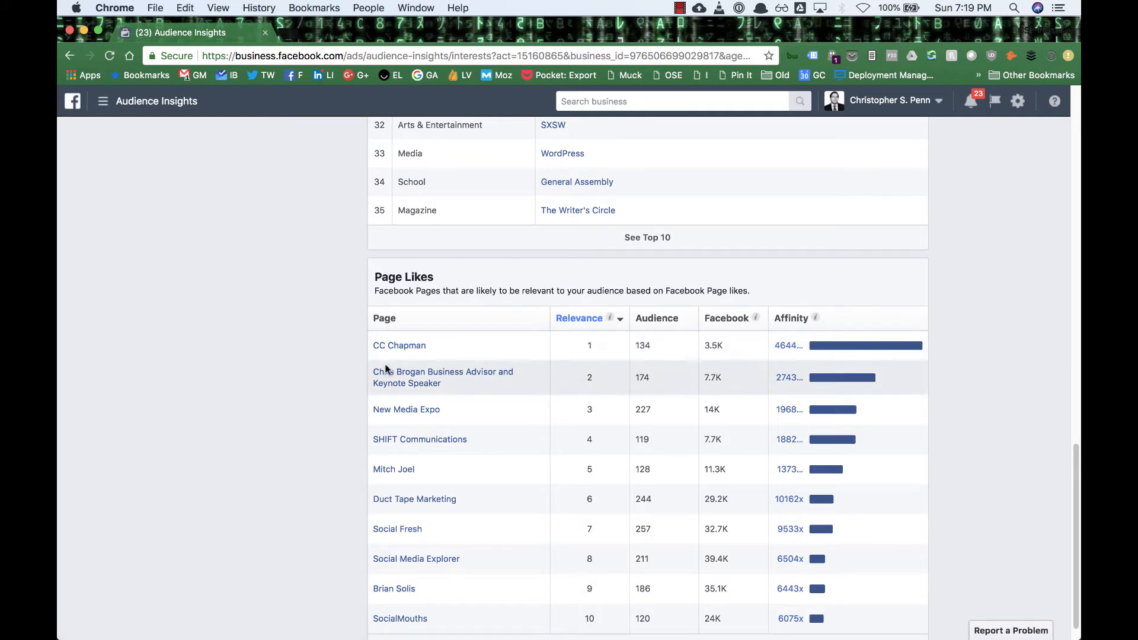
{"action": "scroll", "coordinate": [347, 353], "scroll_direction": "down", "scroll_amount": 1}
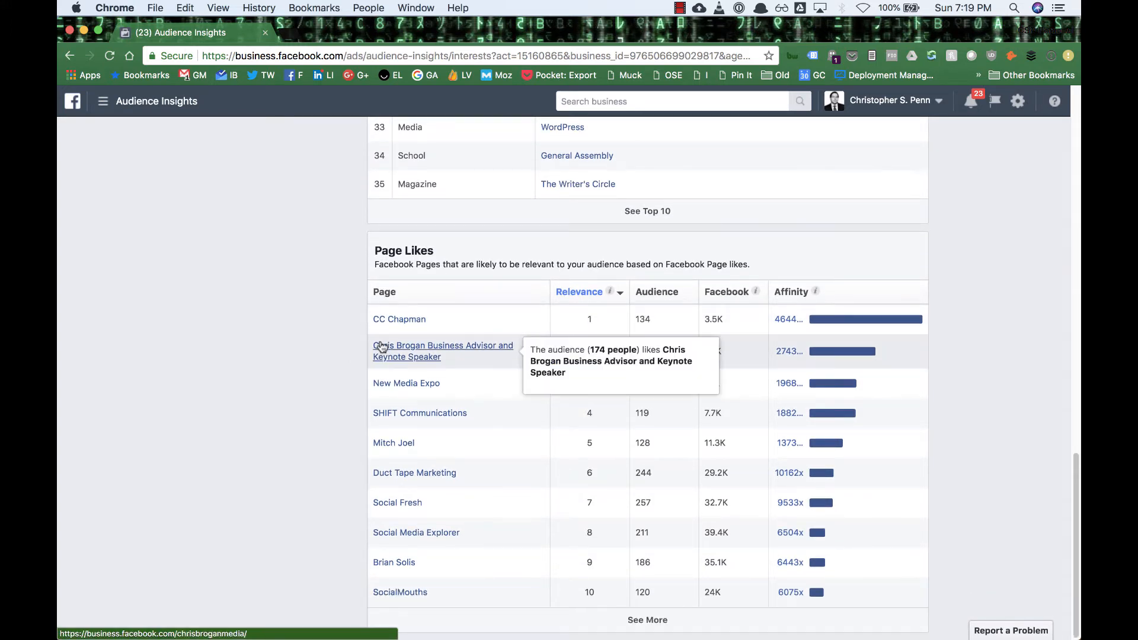
{"action": "left_click", "coordinate": [648, 620]}
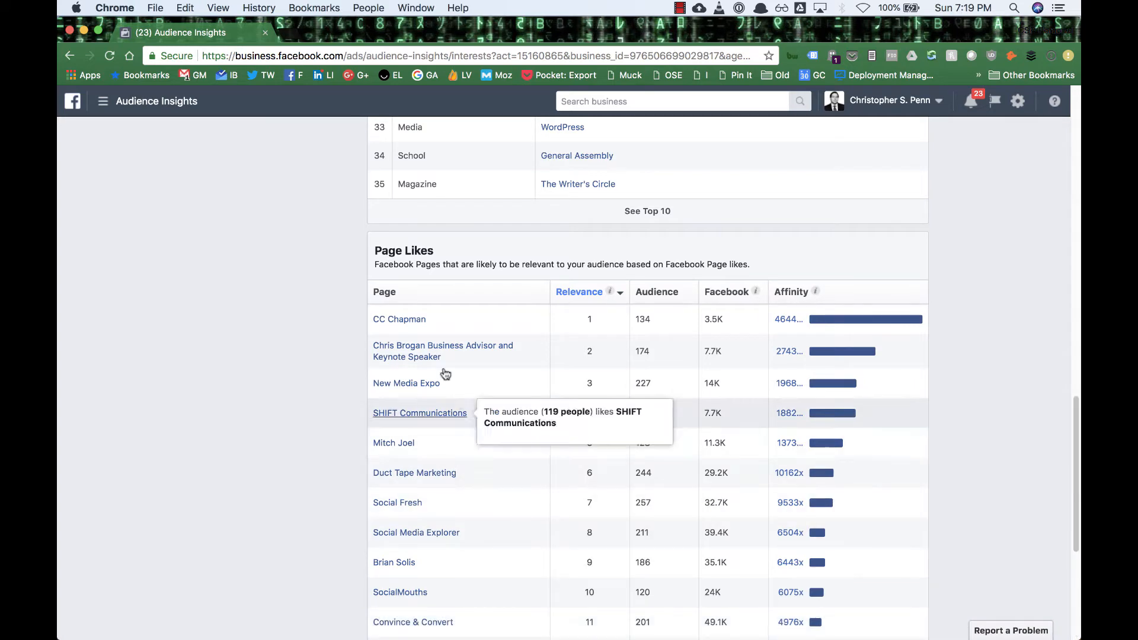
{"action": "mouse_move", "coordinate": [407, 363]}
{"action": "scroll", "coordinate": [406, 364], "scroll_direction": "down", "scroll_amount": 8}
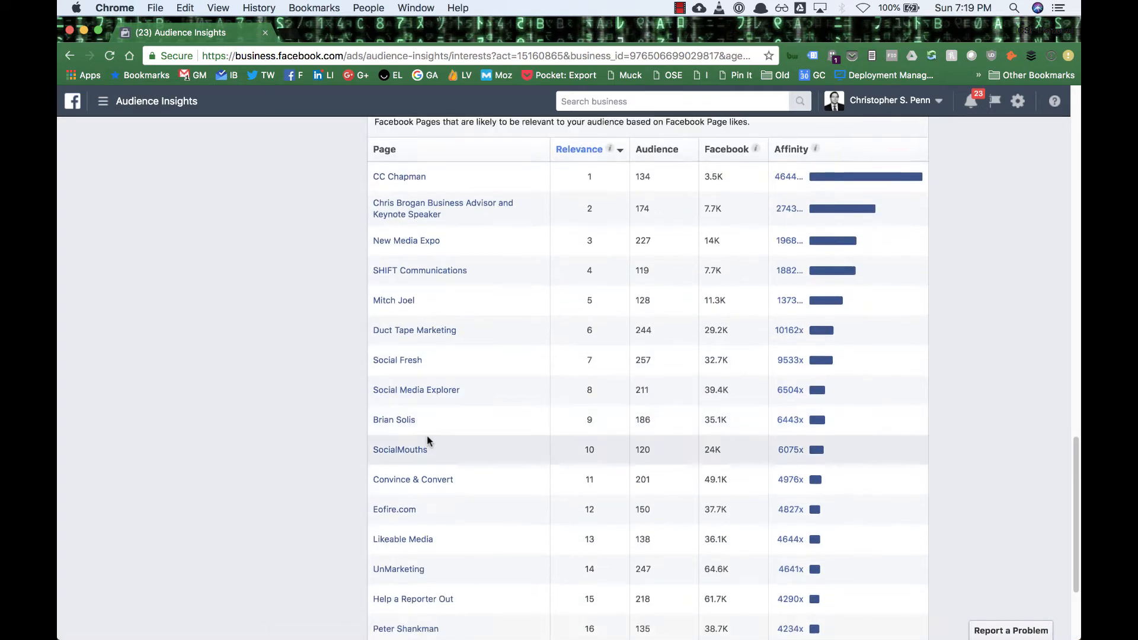
{"action": "mouse_move", "coordinate": [428, 444]}
{"action": "scroll", "coordinate": [429, 444], "scroll_direction": "down", "scroll_amount": 2}
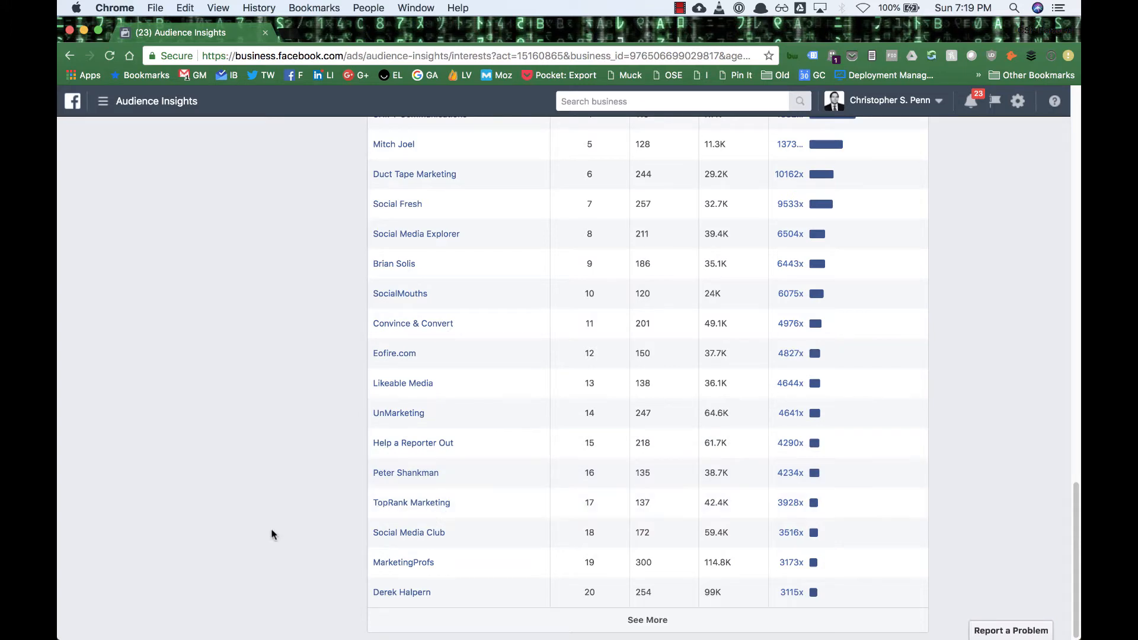
Step: Save the connected audience under the name CP Audience
{"action": "scroll", "coordinate": [189, 503], "scroll_direction": "up", "scroll_amount": 15}
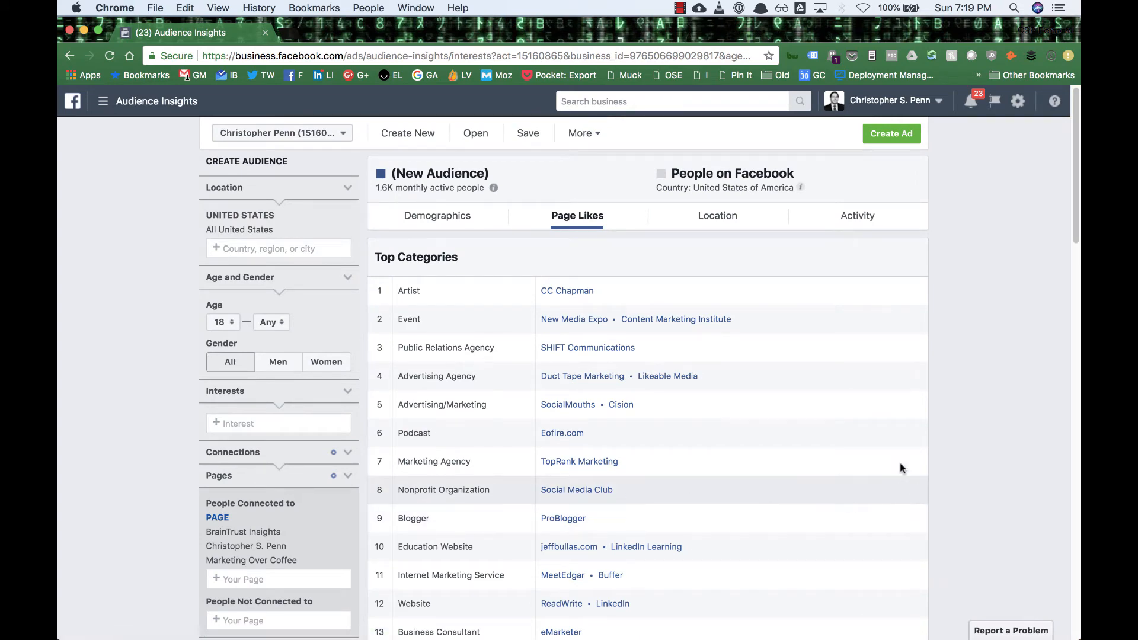
{"action": "left_click", "coordinate": [529, 134]}
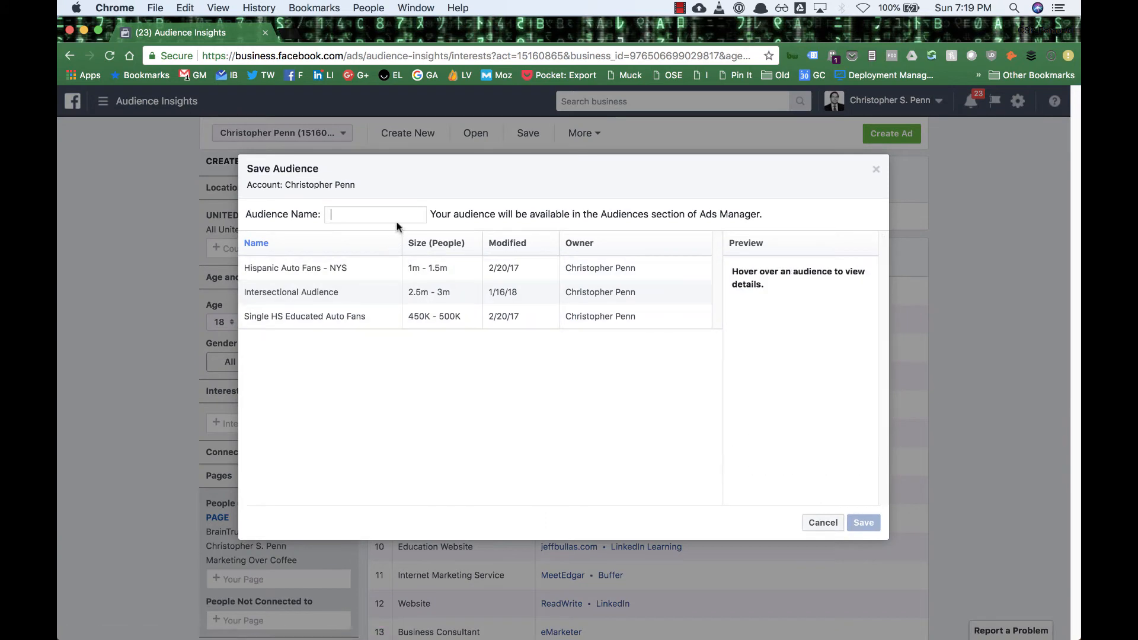
{"action": "type", "text": "CP Audience"}
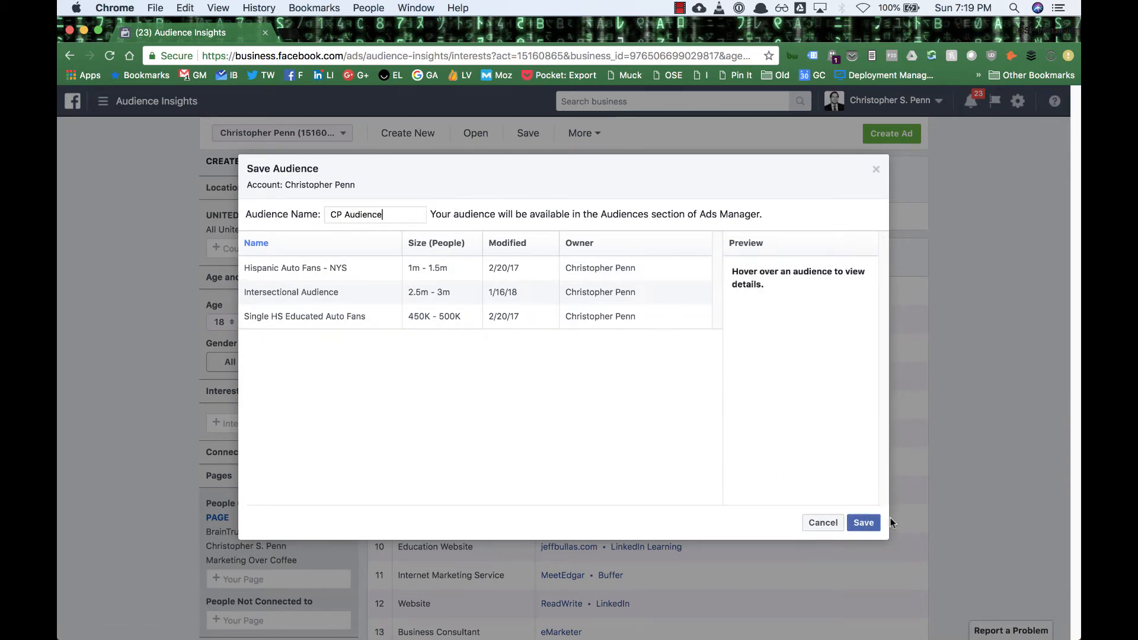
{"action": "left_click", "coordinate": [863, 523]}
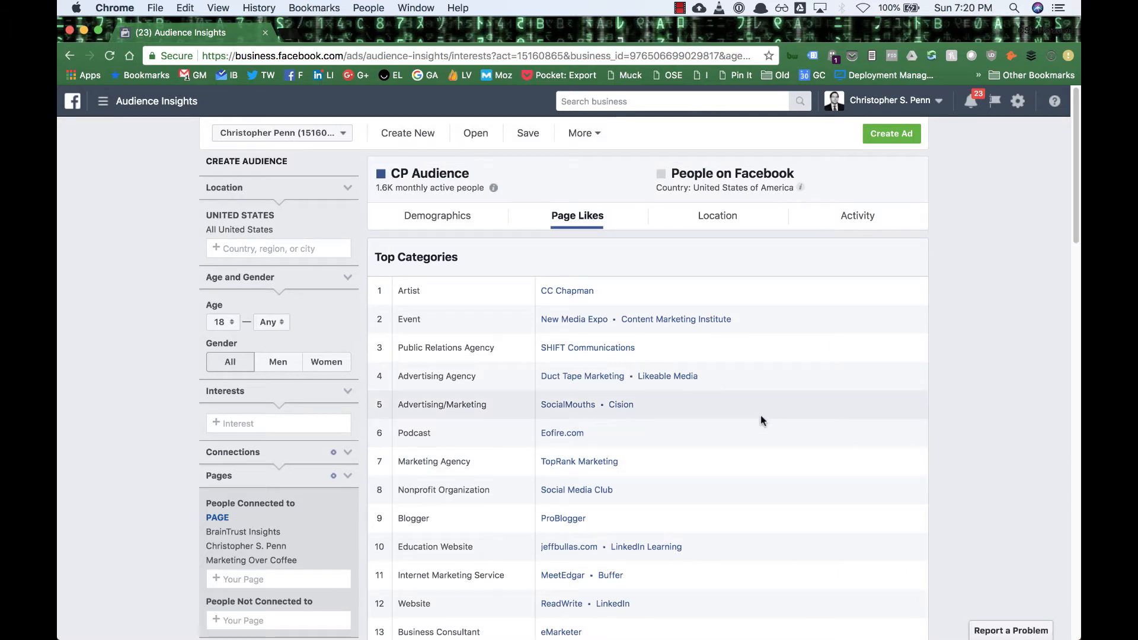
Step: Add Social media as an interest to the audience definition
{"action": "scroll", "coordinate": [676, 485], "scroll_direction": "down", "scroll_amount": 1}
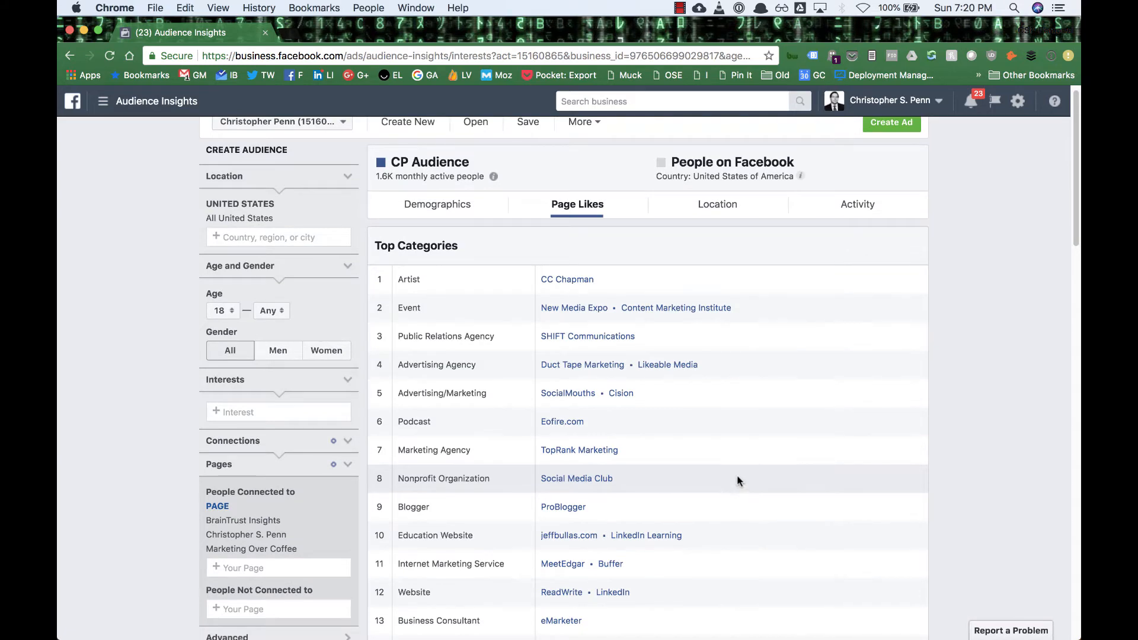
{"action": "scroll", "coordinate": [675, 498], "scroll_direction": "down", "scroll_amount": 1}
{"action": "scroll", "coordinate": [676, 499], "scroll_direction": "down", "scroll_amount": 1}
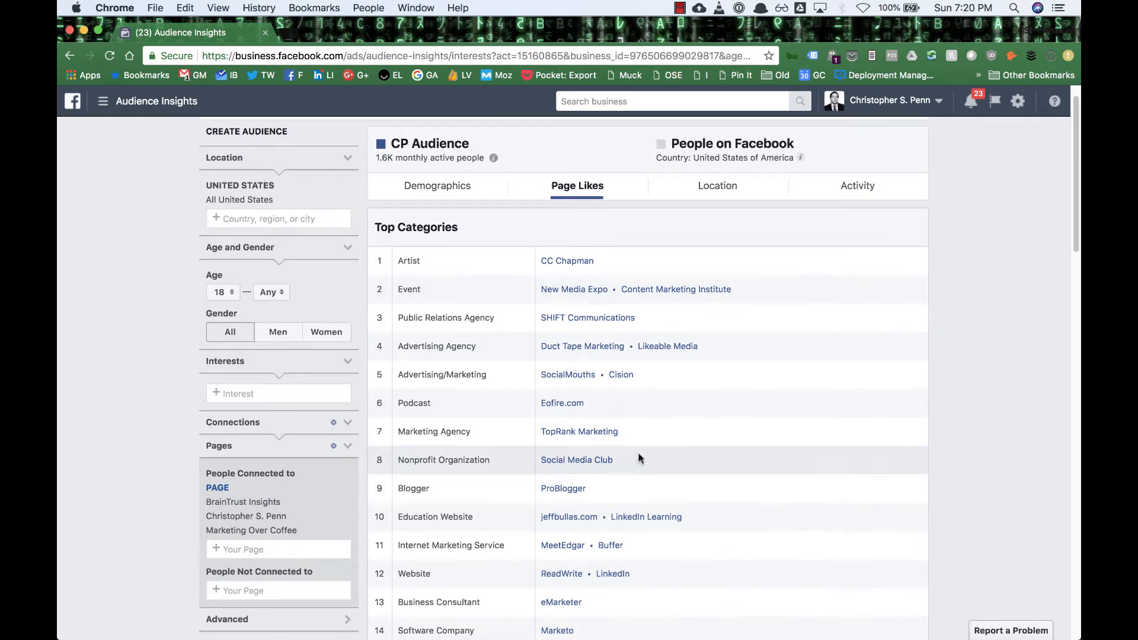
{"action": "scroll", "coordinate": [638, 459], "scroll_direction": "down", "scroll_amount": 5}
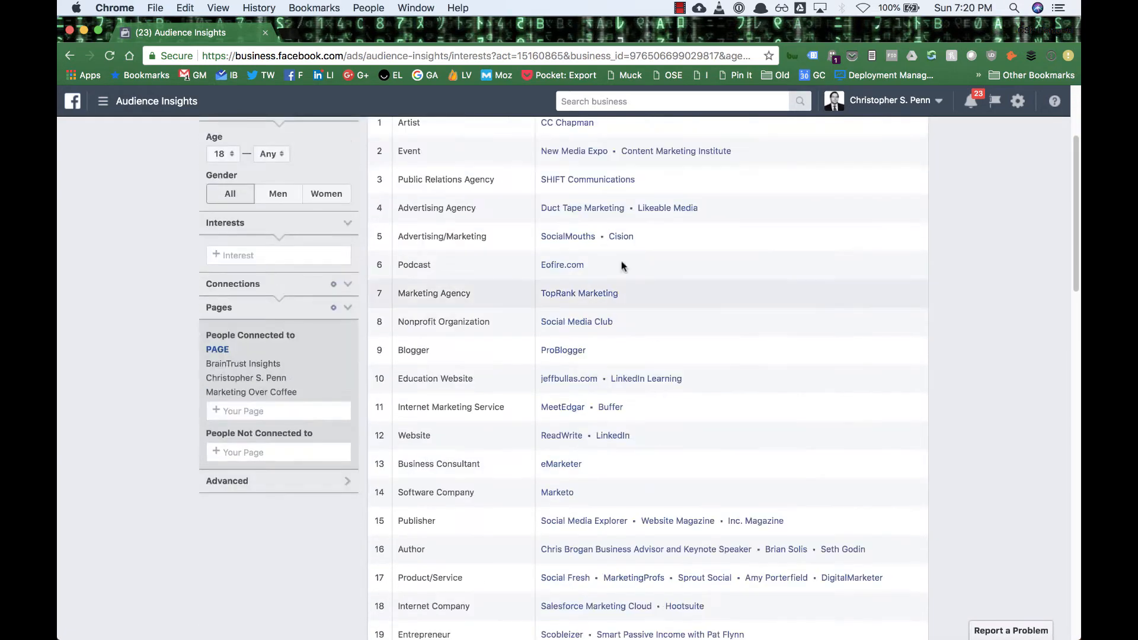
{"action": "left_click", "coordinate": [268, 254]}
{"action": "type", "text": "social medi"}
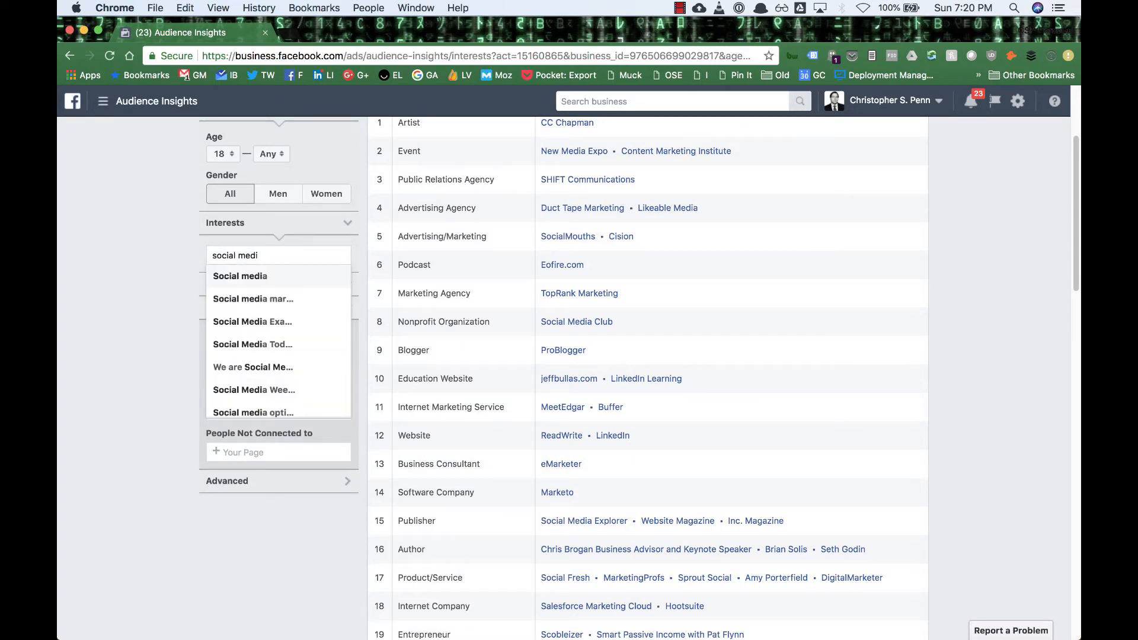
{"action": "left_click", "coordinate": [314, 276]}
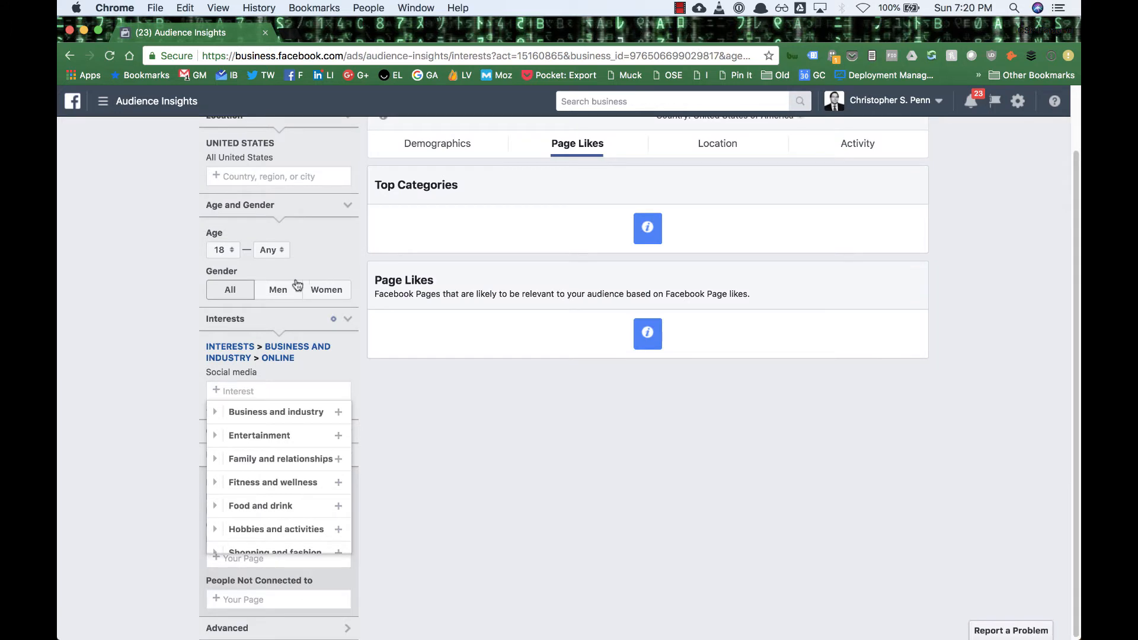
Step: Add Social media marketing as an interest to the audience definition
{"action": "type", "text": "so"}
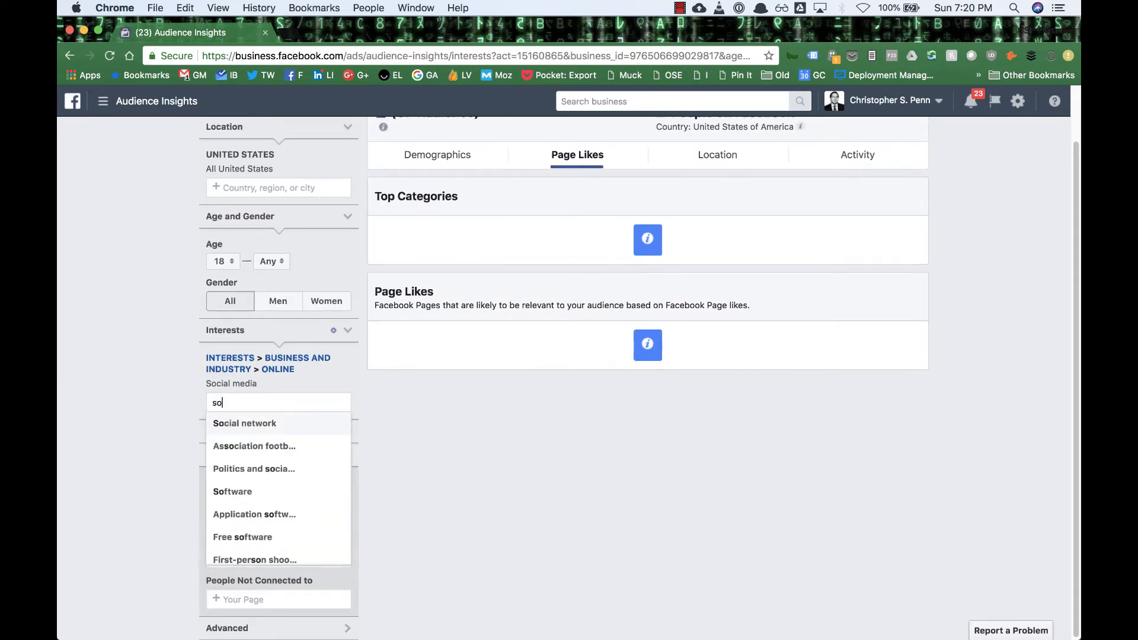
{"action": "type", "text": "cial media marketin"}
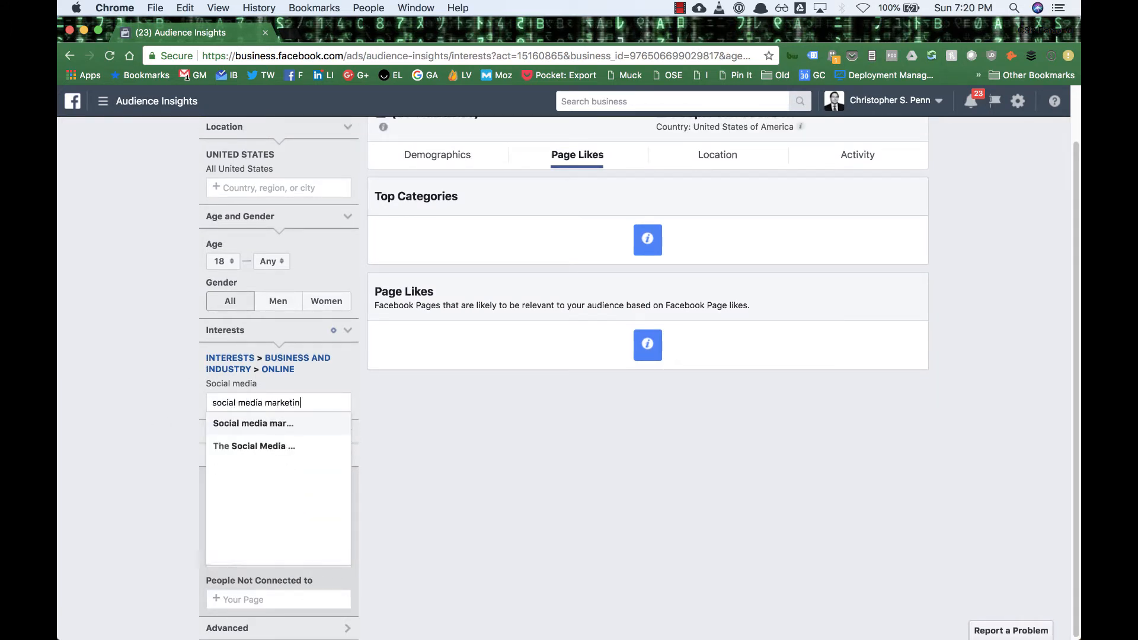
{"action": "left_click", "coordinate": [245, 423]}
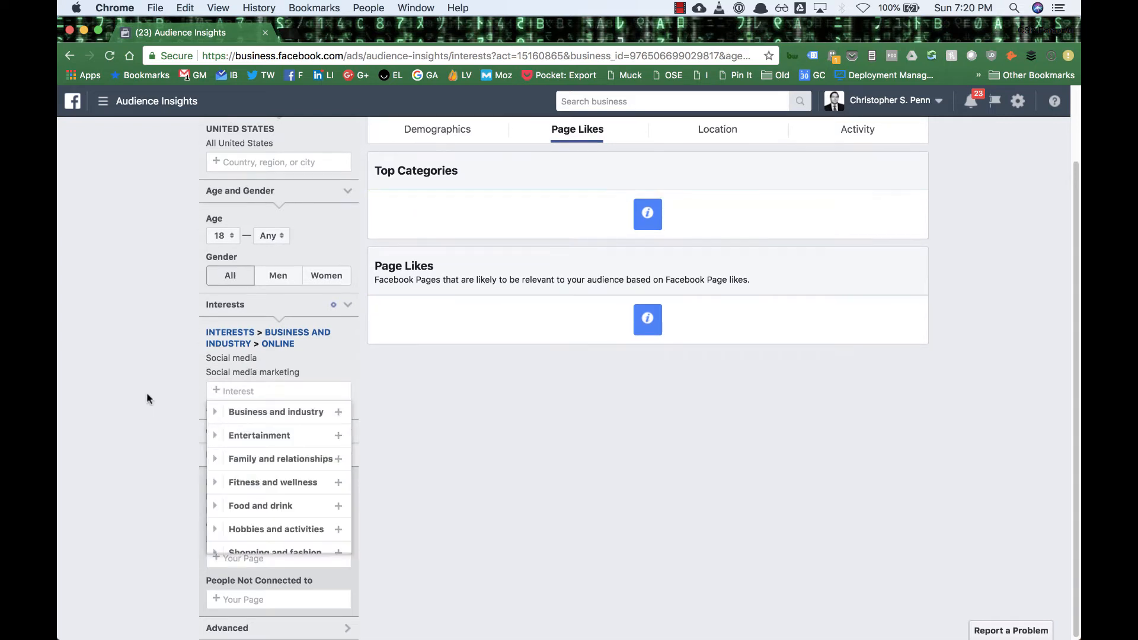
{"action": "left_click", "coordinate": [153, 393]}
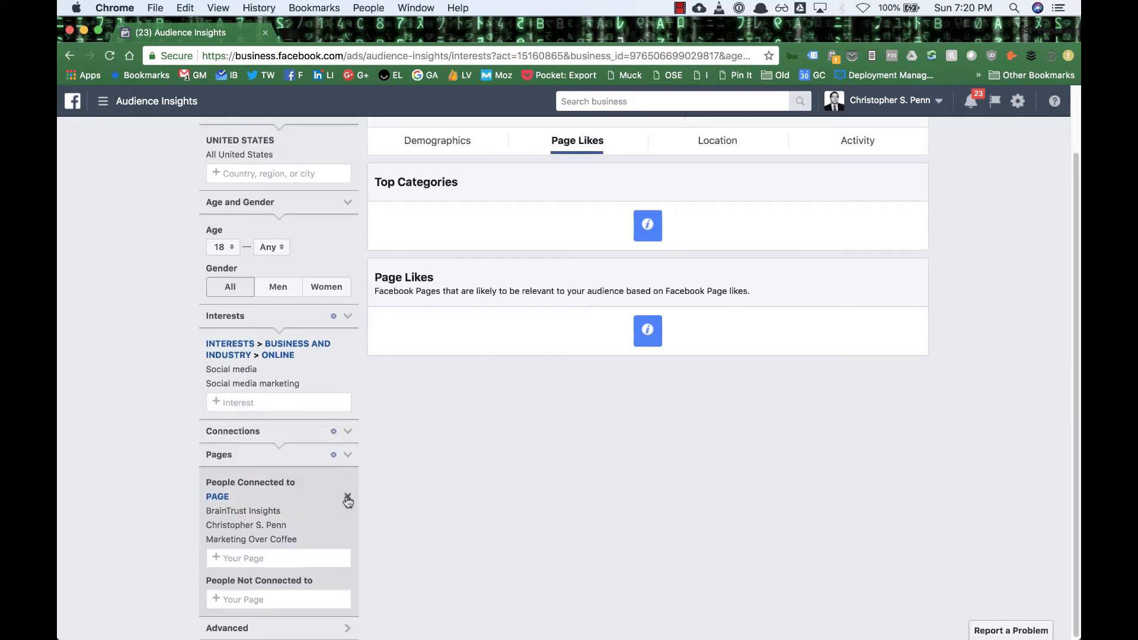
Step: Remove all pages from the People Connected to filter and delete the Social media interest, keeping Social media marketing
{"action": "left_click", "coordinate": [348, 499]}
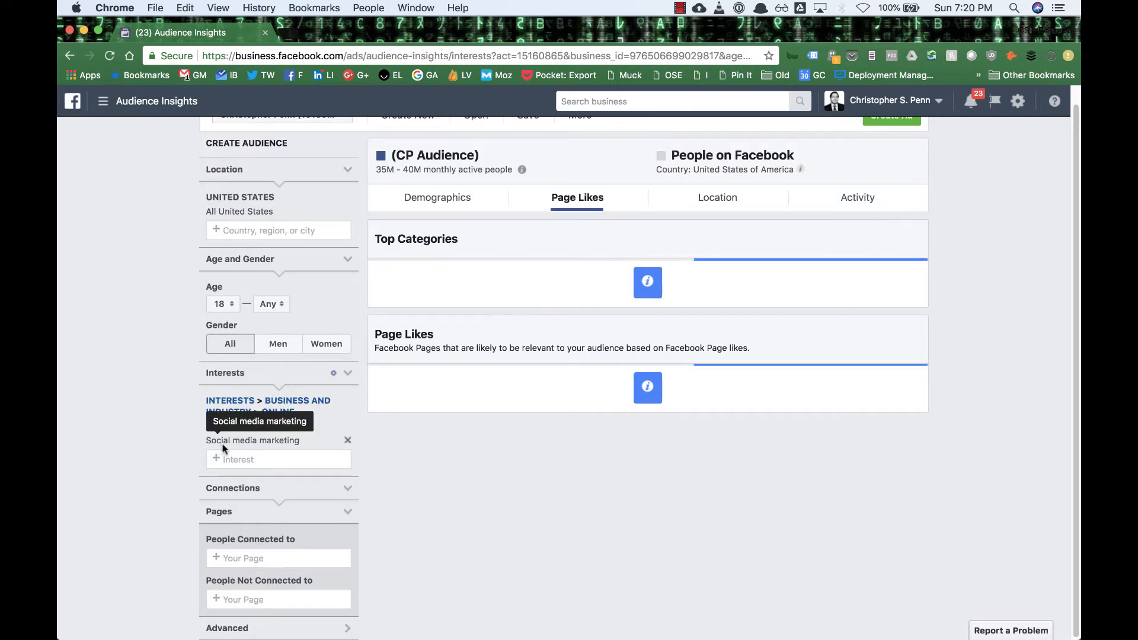
{"action": "scroll", "coordinate": [271, 438], "scroll_direction": "down", "scroll_amount": 3}
{"action": "scroll", "coordinate": [164, 466], "scroll_direction": "up", "scroll_amount": 3}
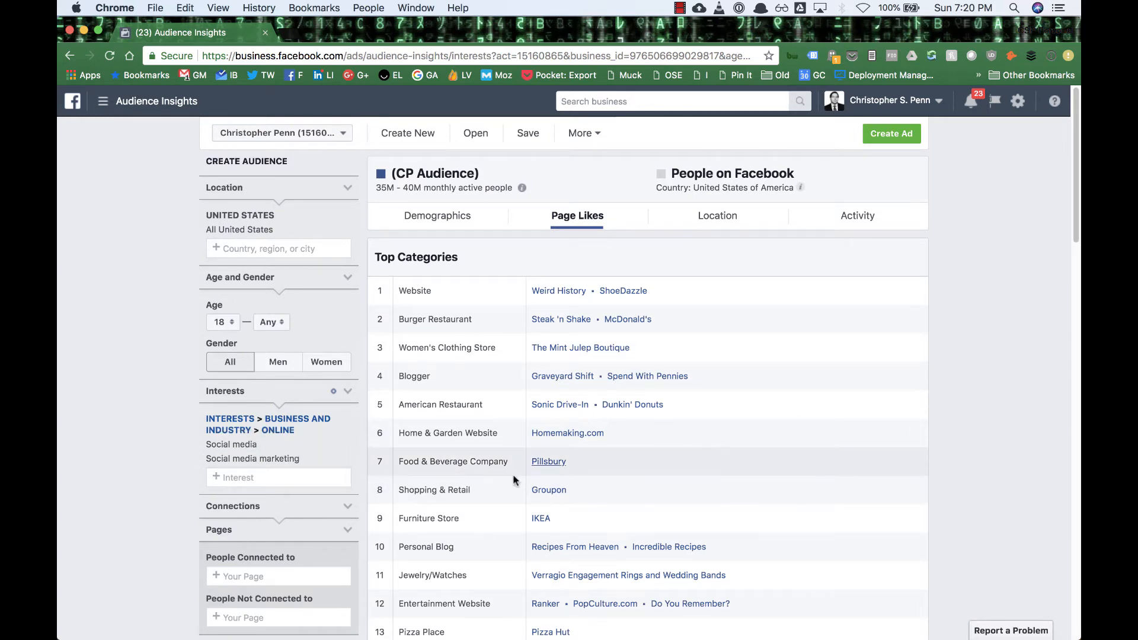
{"action": "scroll", "coordinate": [711, 323], "scroll_direction": "down", "scroll_amount": 2}
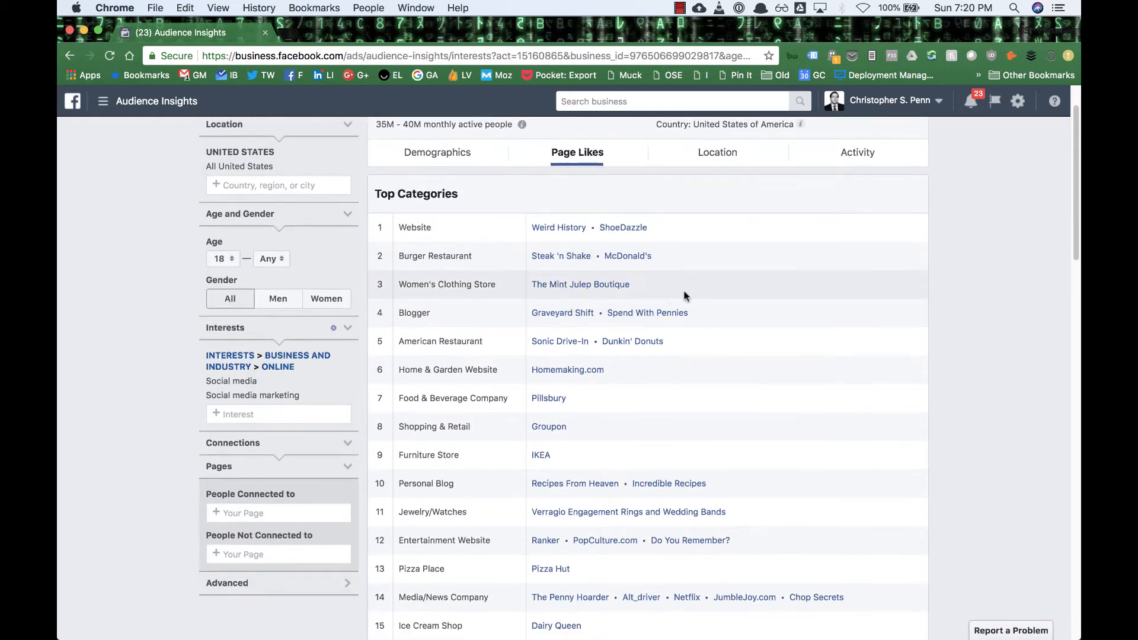
{"action": "scroll", "coordinate": [675, 323], "scroll_direction": "down", "scroll_amount": 4}
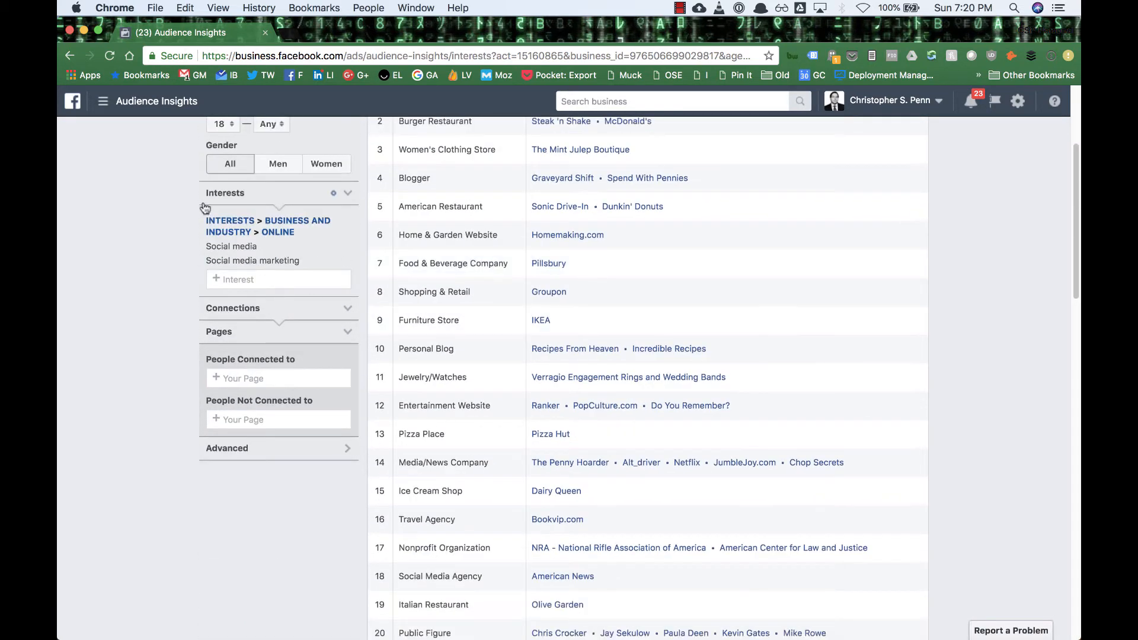
{"action": "left_click", "coordinate": [348, 247]}
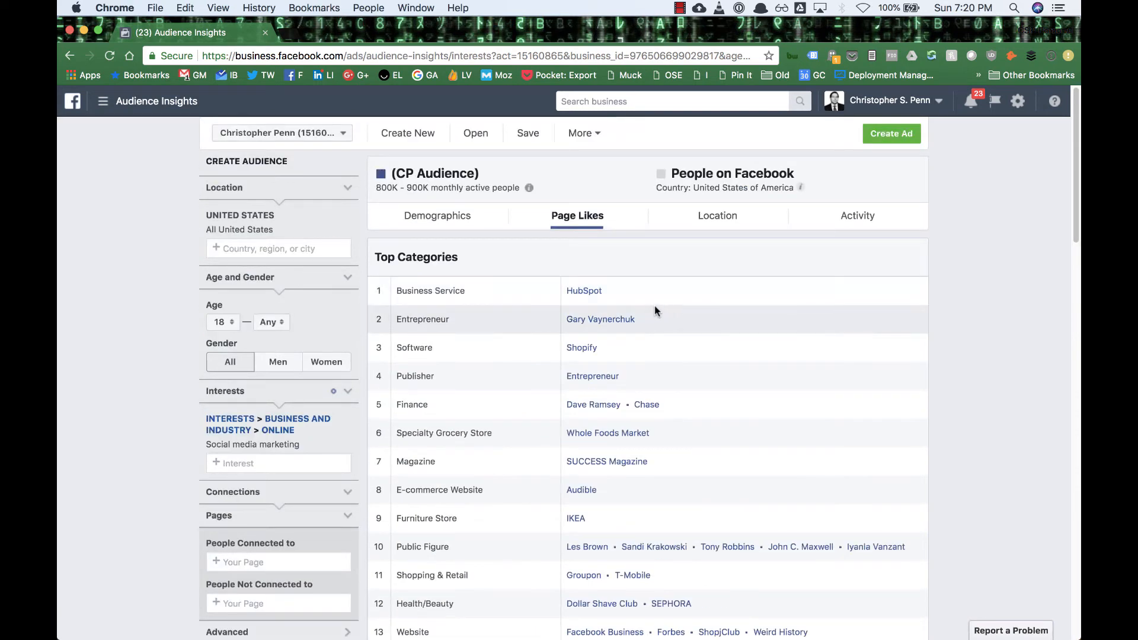
Step: Examine the Top Categories and the Page Likes table for the audience interested in social media marketing
{"action": "scroll", "coordinate": [632, 287], "scroll_direction": "down", "scroll_amount": 4}
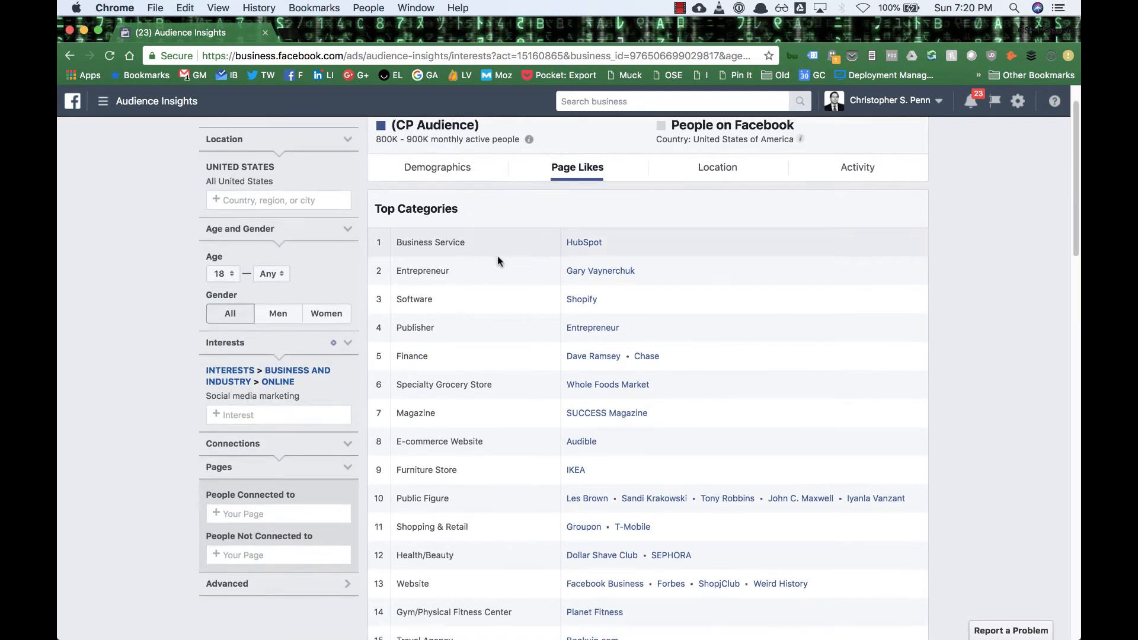
{"action": "scroll", "coordinate": [649, 246], "scroll_direction": "down", "scroll_amount": 13}
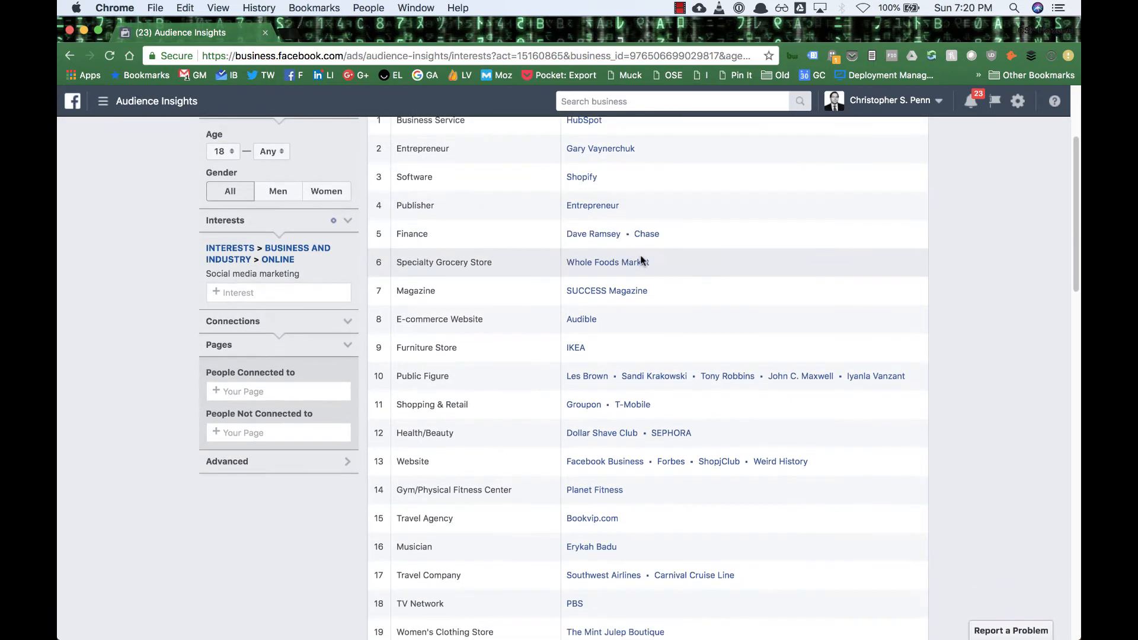
{"action": "scroll", "coordinate": [619, 279], "scroll_direction": "down", "scroll_amount": 10}
{"action": "scroll", "coordinate": [618, 315], "scroll_direction": "down", "scroll_amount": 10}
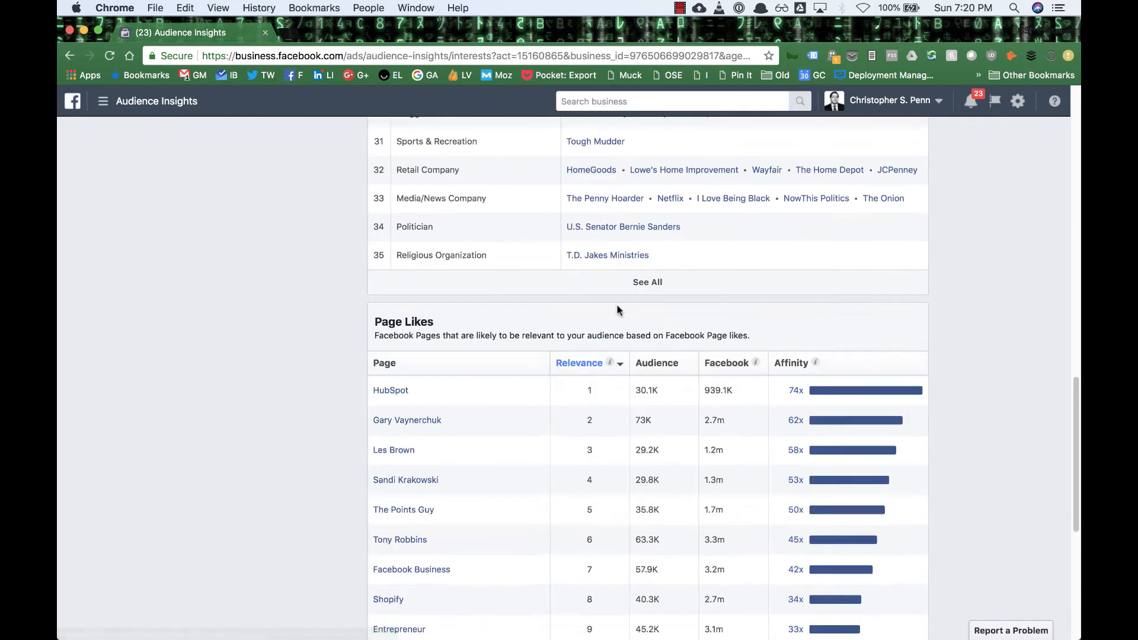
{"action": "scroll", "coordinate": [618, 321], "scroll_direction": "down", "scroll_amount": 3}
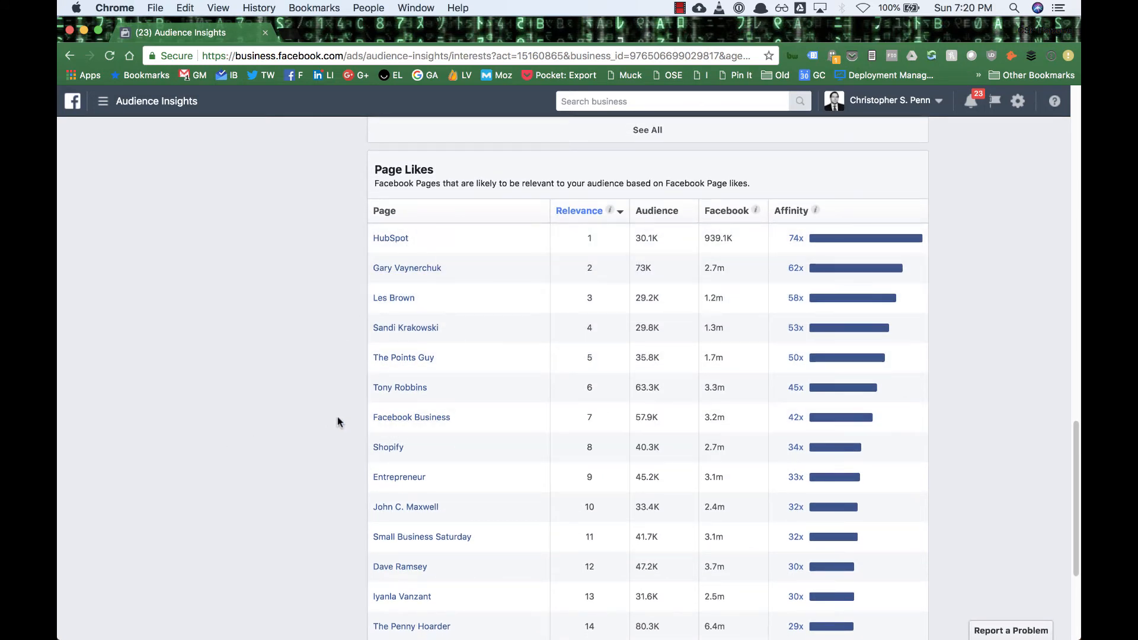
{"action": "scroll", "coordinate": [296, 430], "scroll_direction": "down", "scroll_amount": 1}
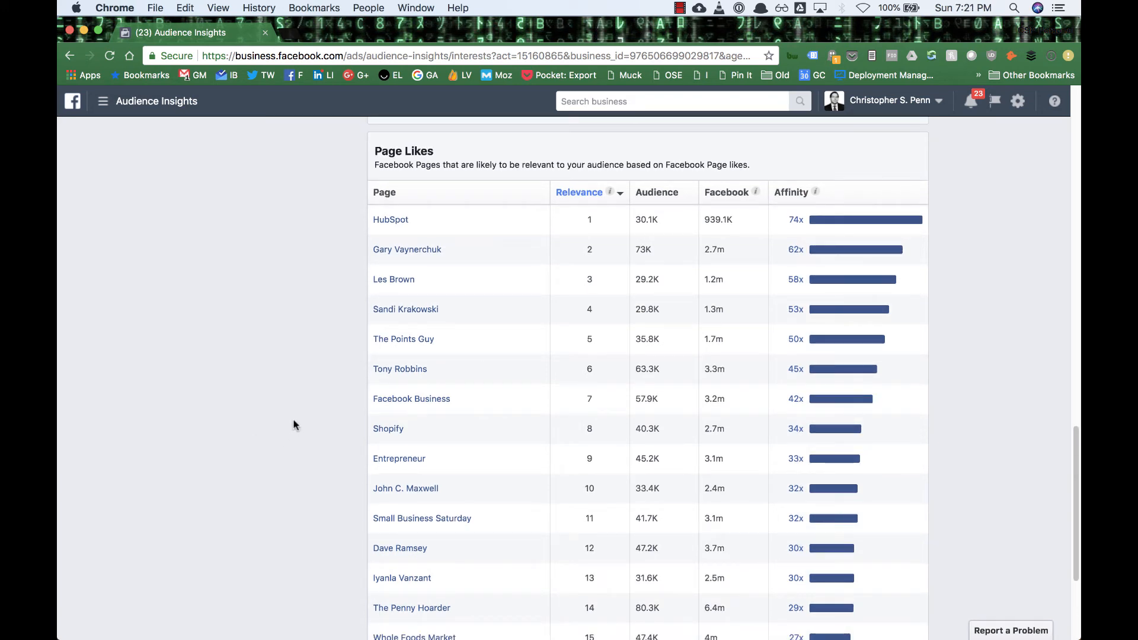
{"action": "scroll", "coordinate": [296, 421], "scroll_direction": "up", "scroll_amount": 10}
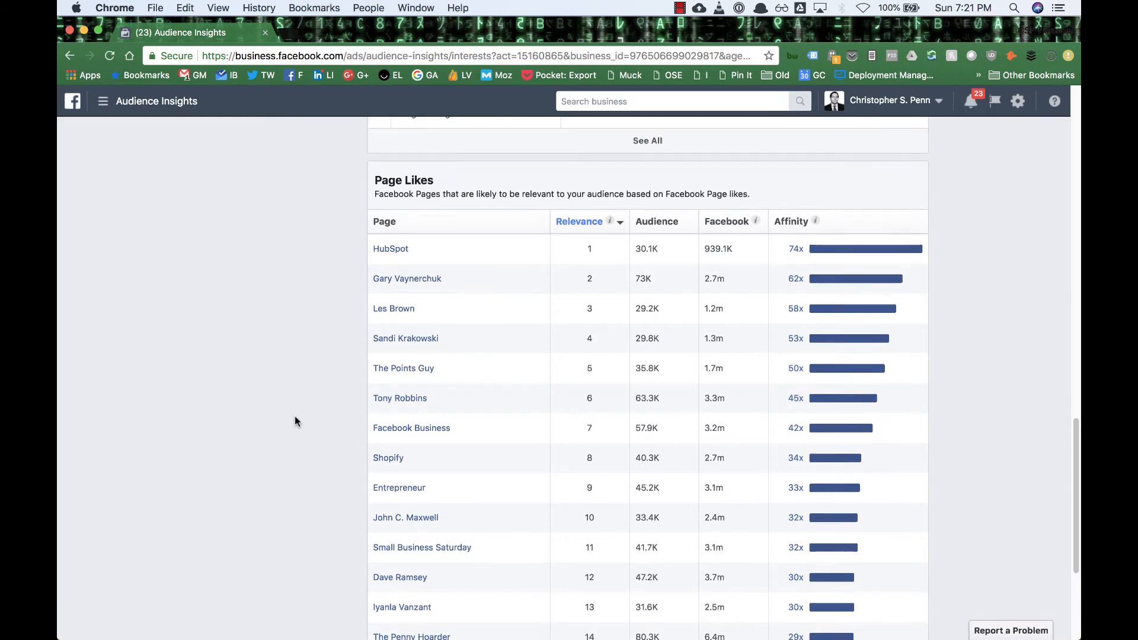
{"action": "scroll", "coordinate": [645, 318], "scroll_direction": "up", "scroll_amount": 8}
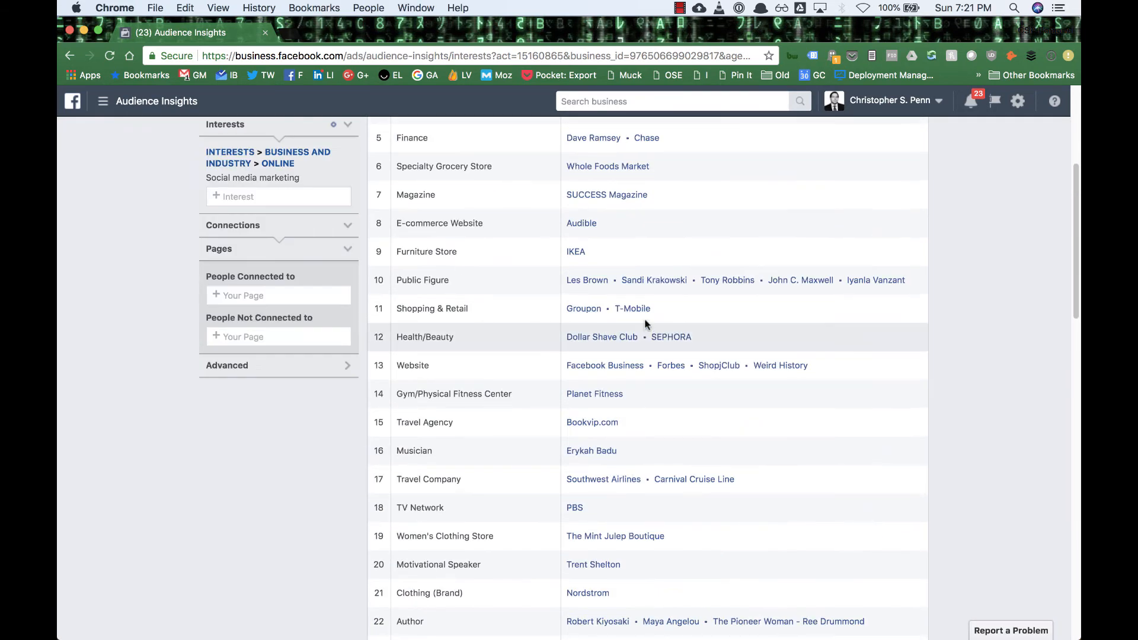
{"action": "scroll", "coordinate": [647, 296], "scroll_direction": "down", "scroll_amount": 1}
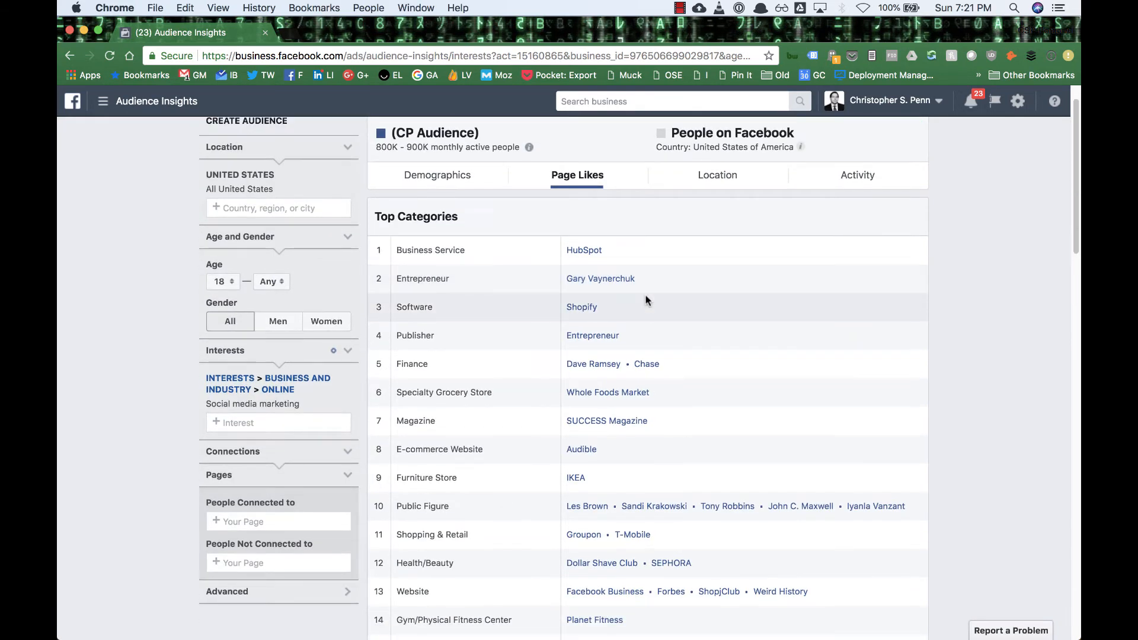
{"action": "scroll", "coordinate": [663, 328], "scroll_direction": "down", "scroll_amount": 1}
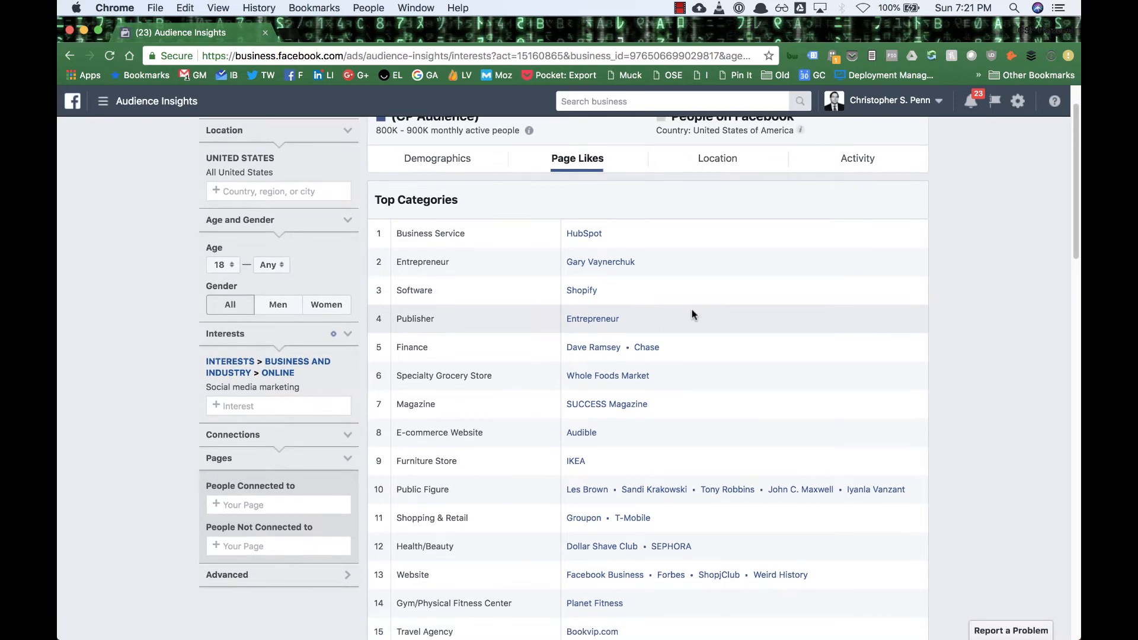
Step: Load more Page Likes rows and copy everything from the first Top Categories entry through the last Page Likes row, Chase
{"action": "left_click_drag", "start_coordinate": [404, 233], "coordinate": [477, 281]}
{"action": "scroll", "coordinate": [476, 308], "scroll_direction": "down", "scroll_amount": 9}
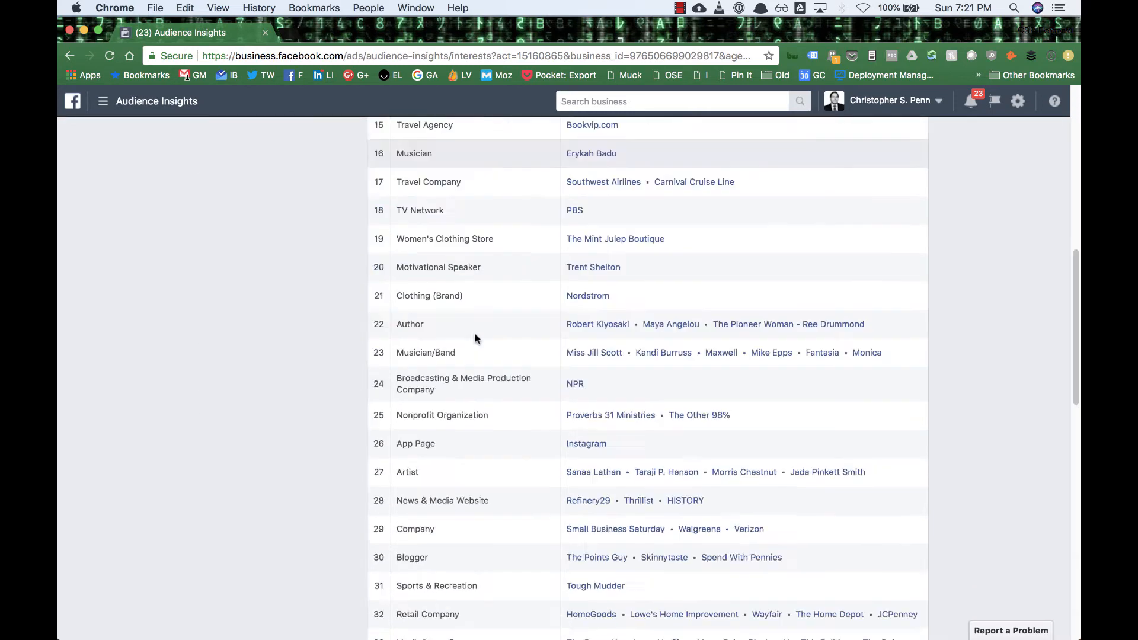
{"action": "scroll", "coordinate": [477, 329], "scroll_direction": "down", "scroll_amount": 10}
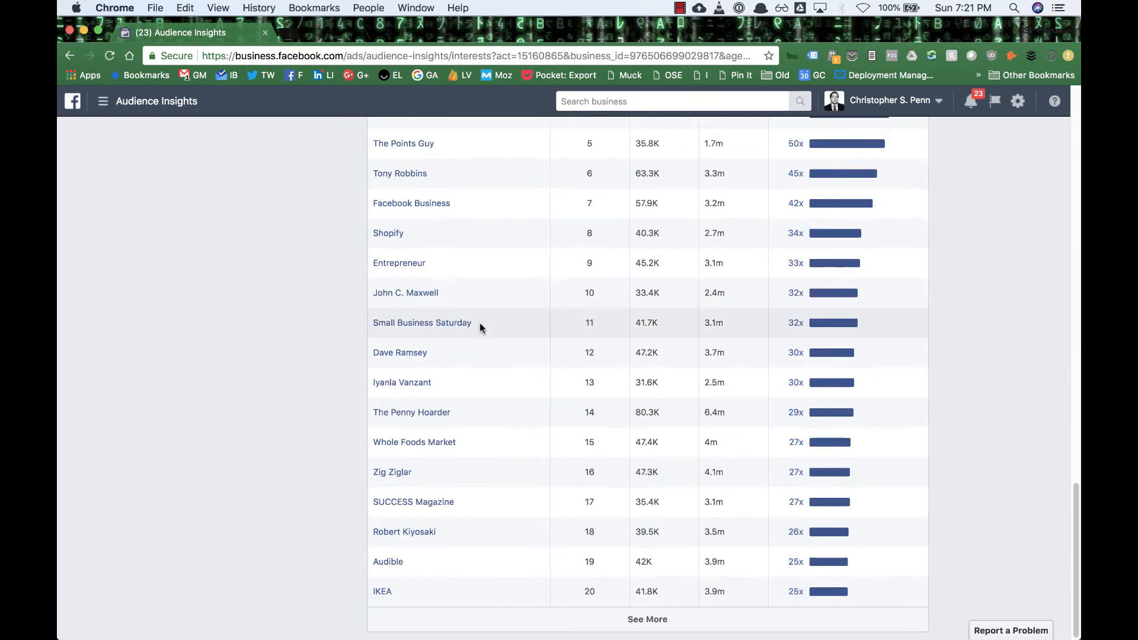
{"action": "left_click", "coordinate": [664, 620]}
{"action": "scroll", "coordinate": [661, 620], "scroll_direction": "down", "scroll_amount": 5}
{"action": "left_click", "coordinate": [885, 596], "text": "shift"}
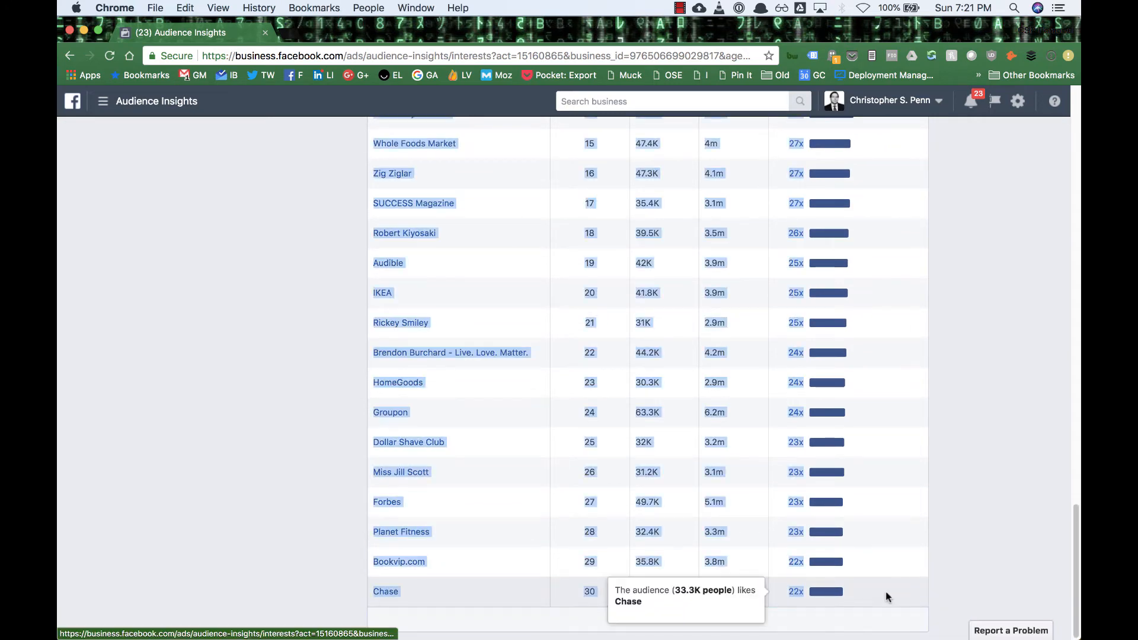
{"action": "scroll", "coordinate": [580, 361], "scroll_direction": "up", "scroll_amount": 10}
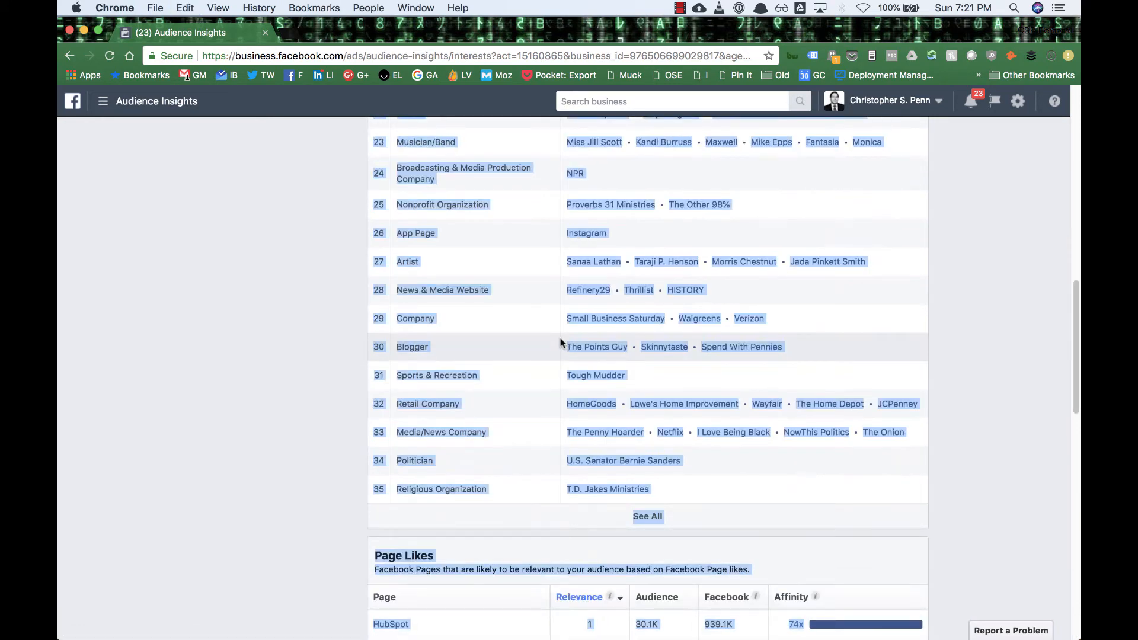
Step: Switch to TextEdit and paste the copied category and page likes data into a new document
{"action": "key", "text": "super+Tab"}
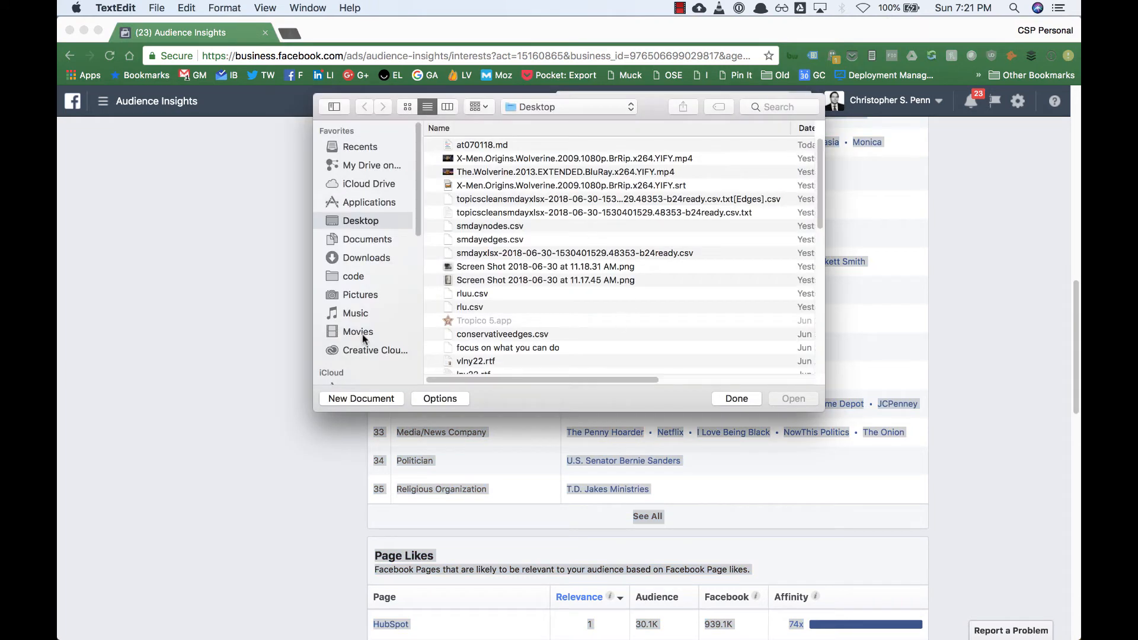
{"action": "left_click", "coordinate": [364, 397]}
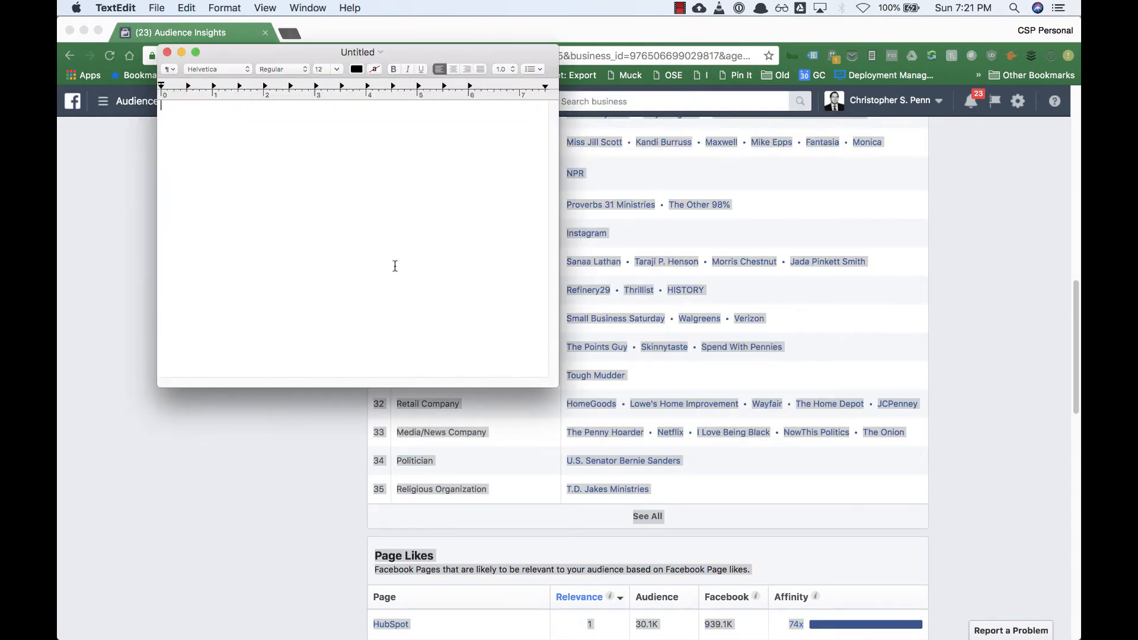
{"action": "key", "text": "super+v"}
Step: Save the document to the Desktop as a Rich Text Document named cspaudience
{"action": "key", "text": "super+s"}
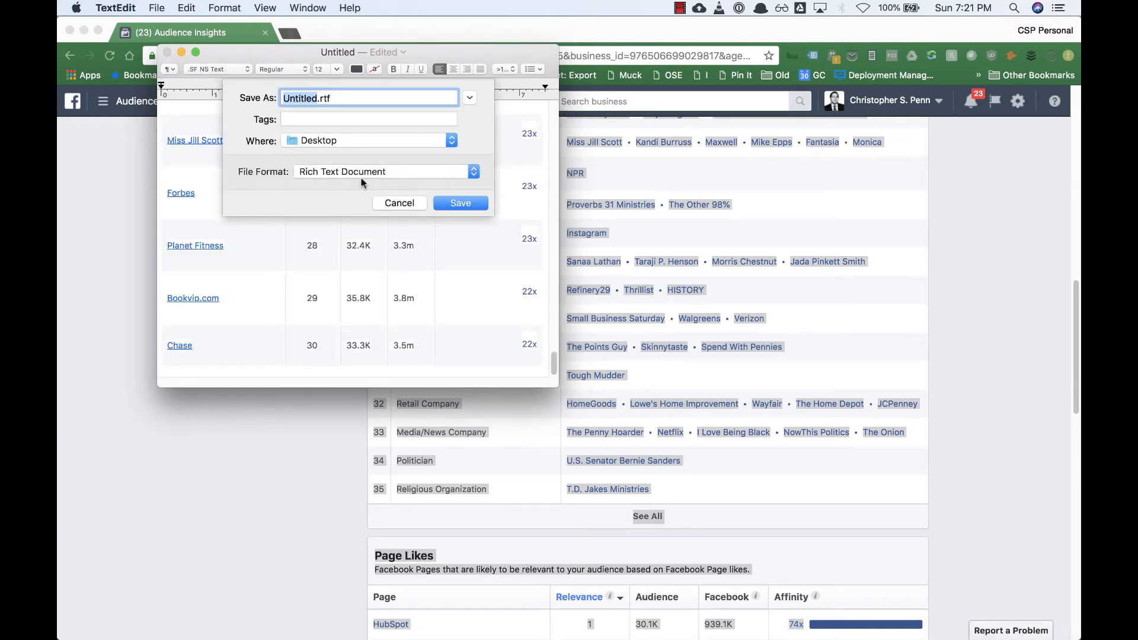
{"action": "type", "text": "csp"}
{"action": "type", "text": "audience"}
{"action": "key", "text": "Return"}
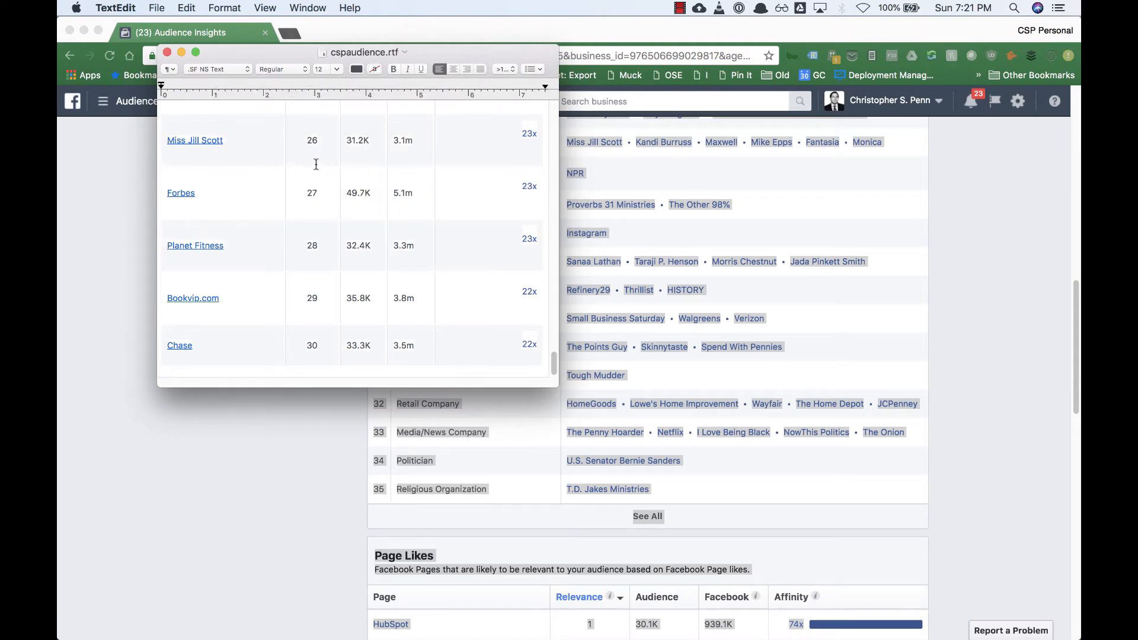
Step: Close cspaudience.rtf, reopen it from the Desktop as raw RTF code, and select all of its text
{"action": "key", "text": "super+w"}
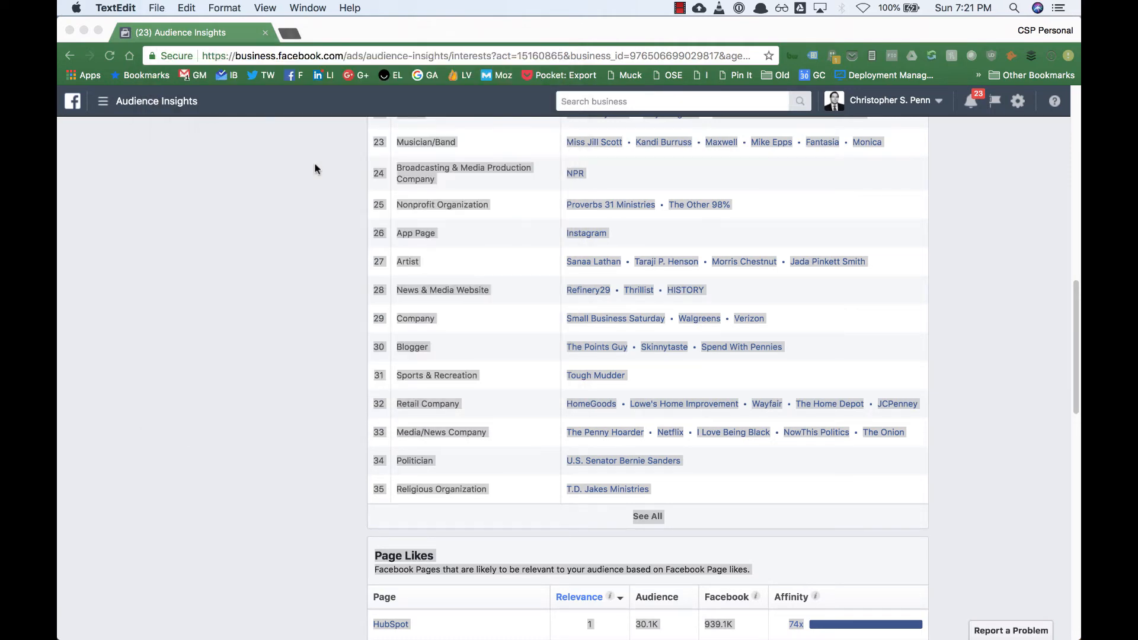
{"action": "key", "text": "super+o"}
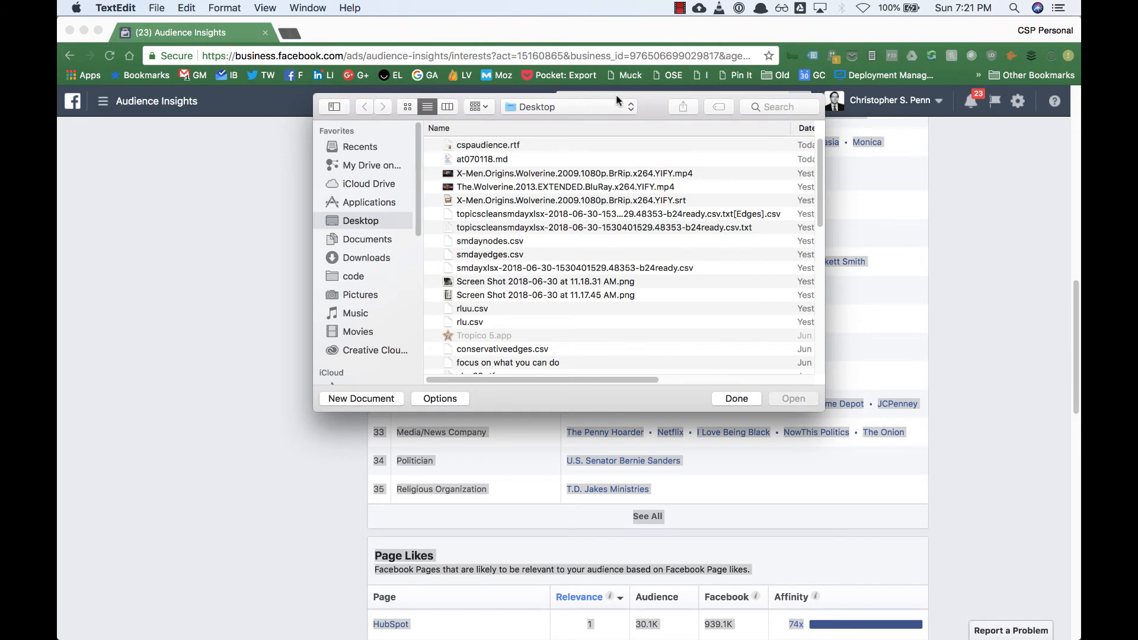
{"action": "key", "text": "Escape"}
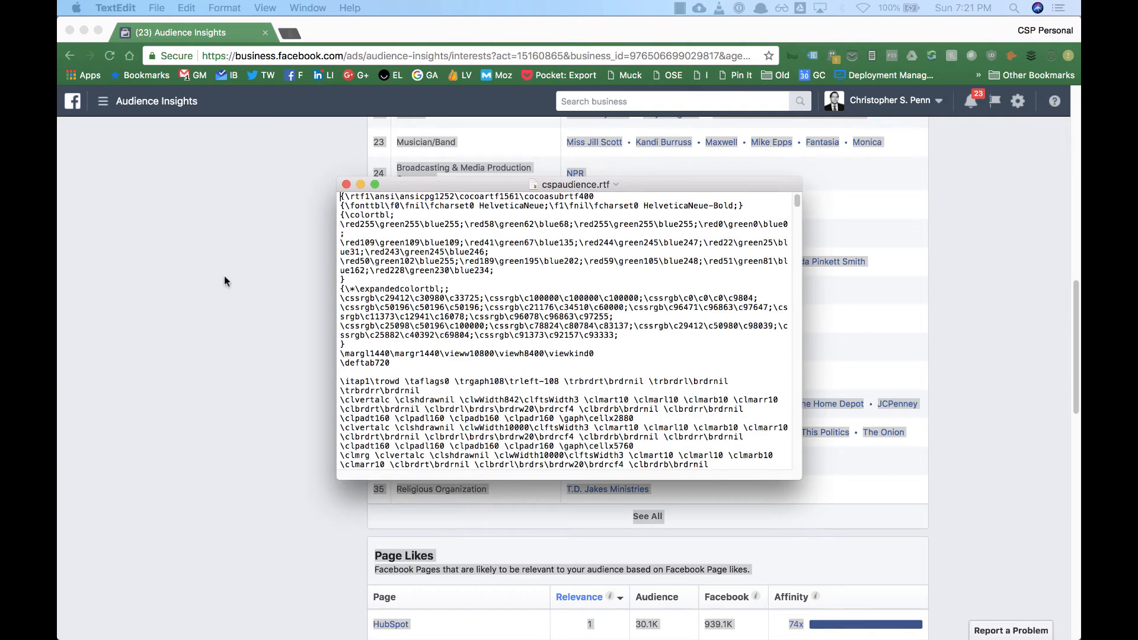
{"action": "key", "text": "super+a"}
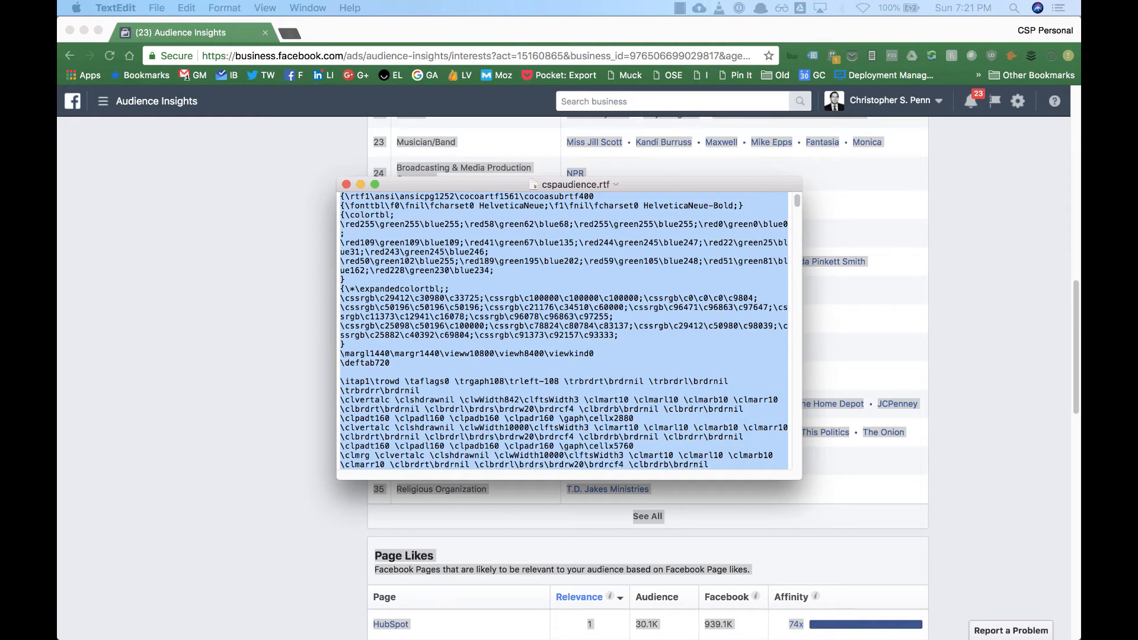
Step: Switch to TextWrangler, put the RTF code in a new document and extract its page URLs with the preppocket script
{"action": "key", "text": "super+Tab"}
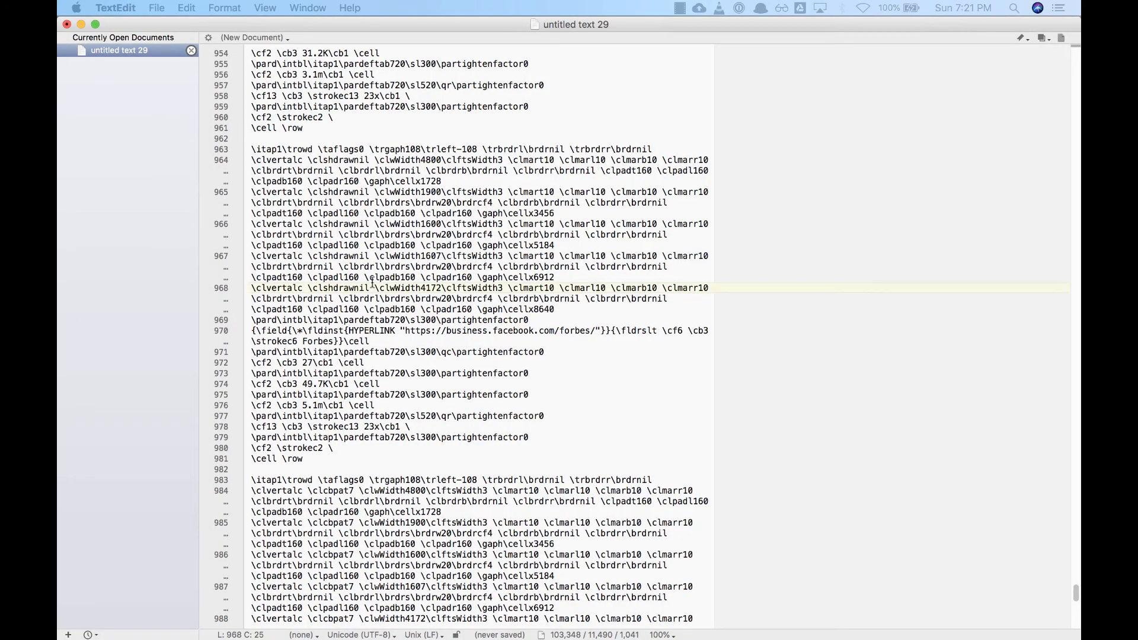
{"action": "left_click", "coordinate": [401, 117]}
{"action": "key", "text": "super+Tab"}
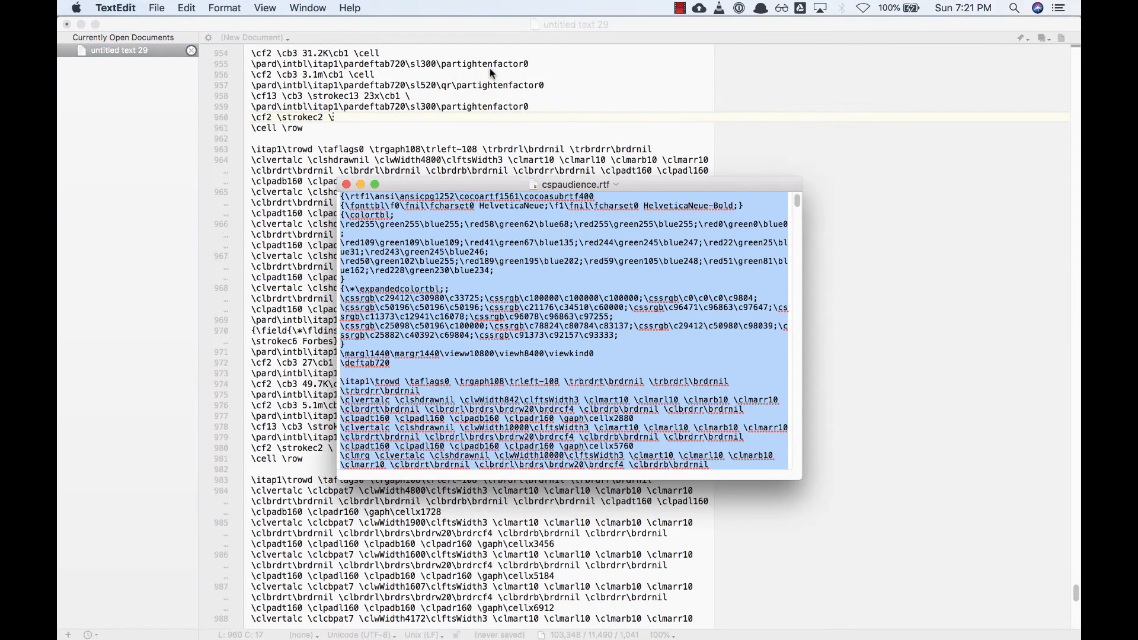
{"action": "key", "text": "super+Tab"}
{"action": "left_click", "coordinate": [458, 8]}
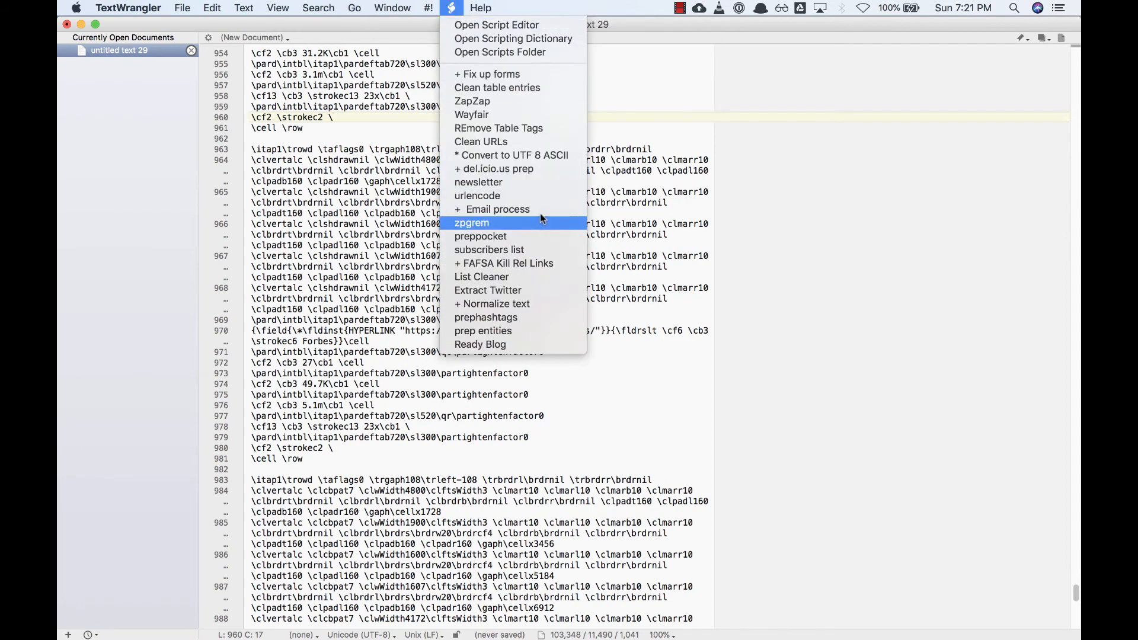
{"action": "left_click", "coordinate": [535, 236]}
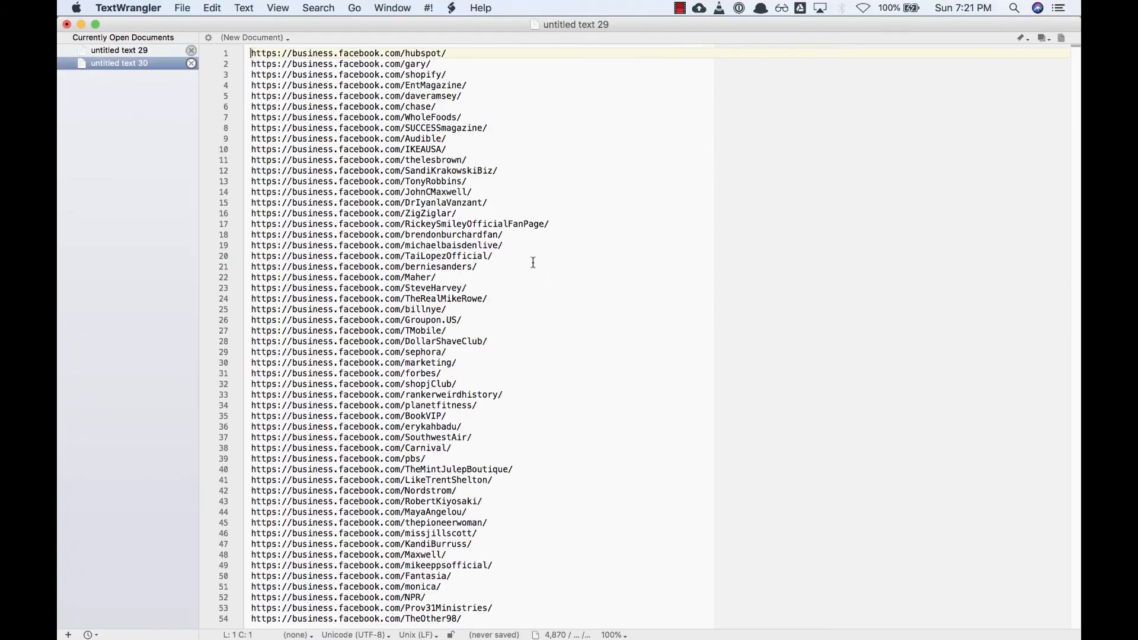
Step: Examine the extracted list of Facebook page URLs from the first line to the last
{"action": "scroll", "coordinate": [503, 266], "scroll_direction": "down", "scroll_amount": 15}
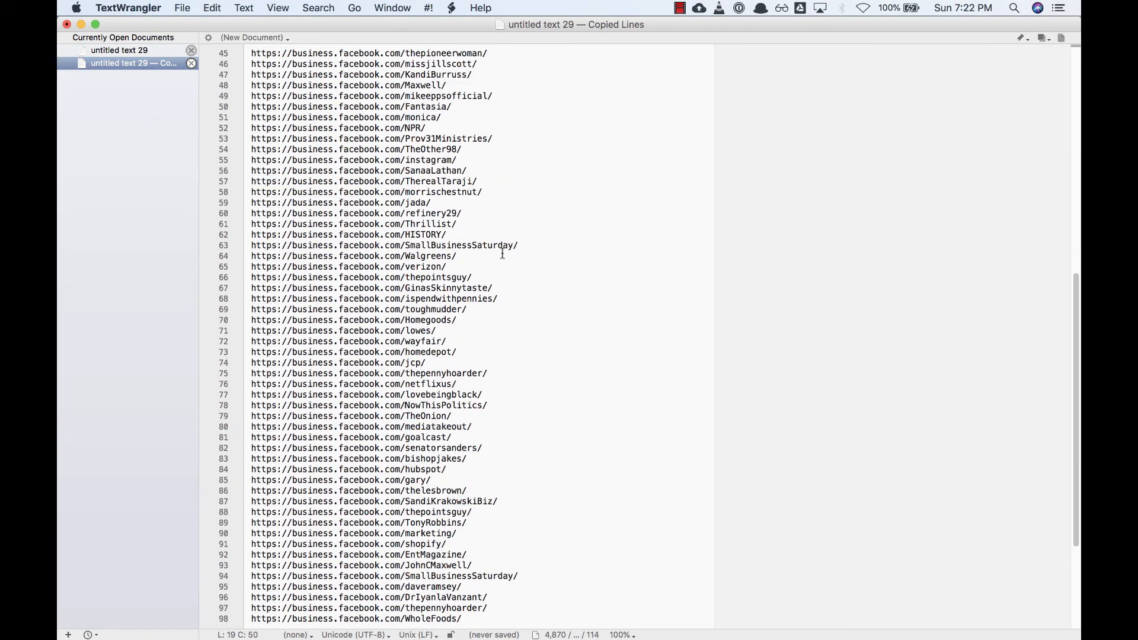
{"action": "left_click", "coordinate": [520, 320]}
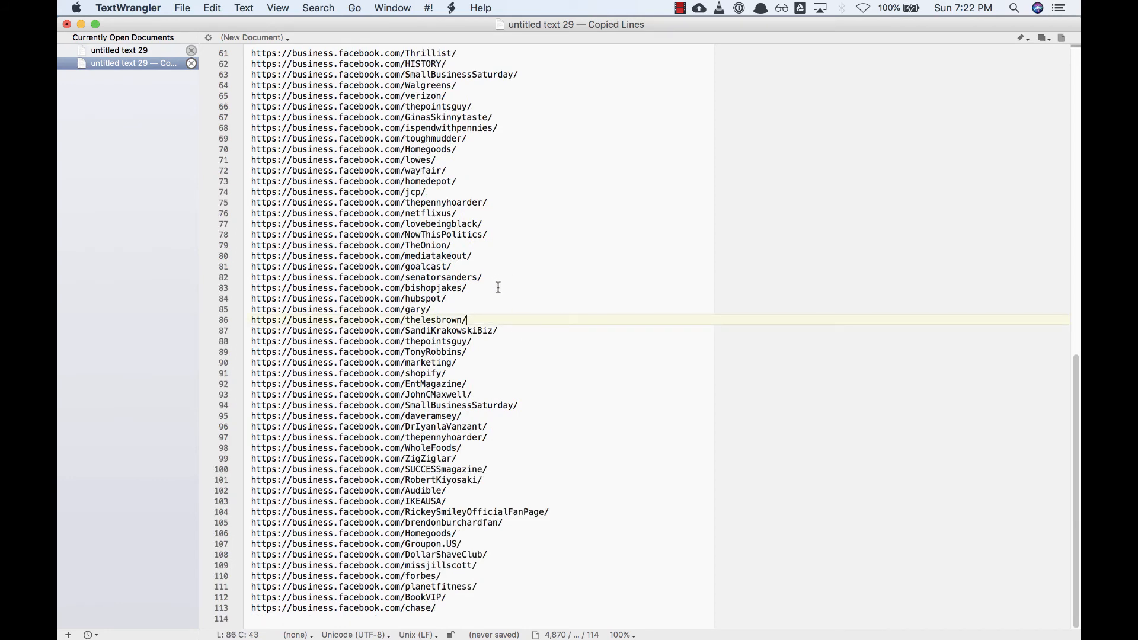
{"action": "scroll", "coordinate": [503, 293], "scroll_direction": "up", "scroll_amount": 8}
{"action": "scroll", "coordinate": [510, 300], "scroll_direction": "up", "scroll_amount": 9}
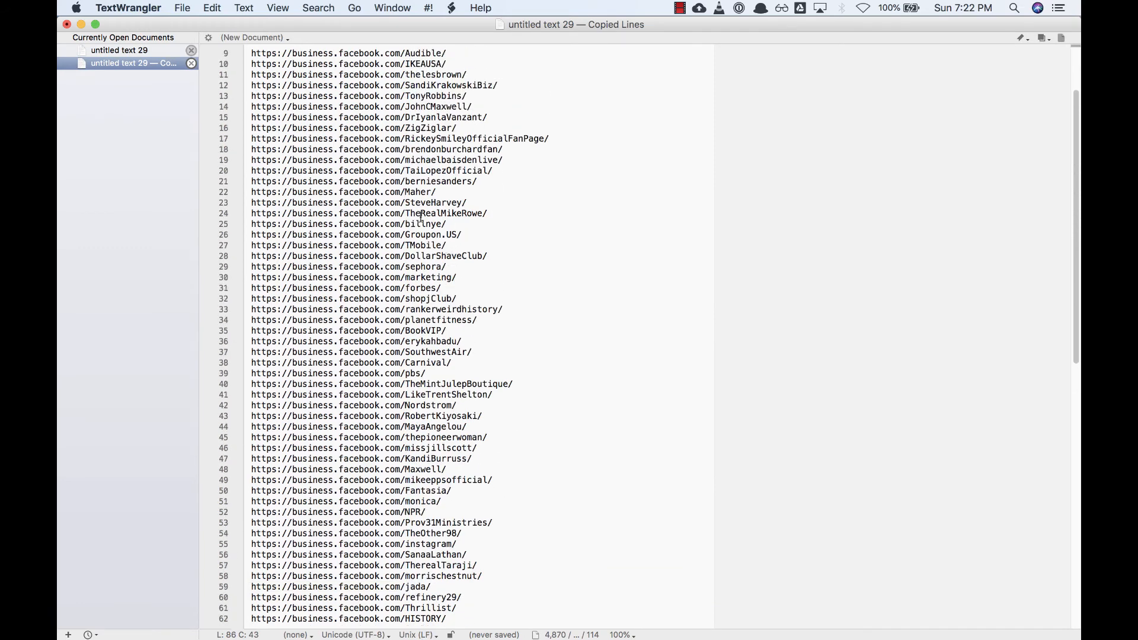
{"action": "scroll", "coordinate": [420, 217], "scroll_direction": "up", "scroll_amount": 3}
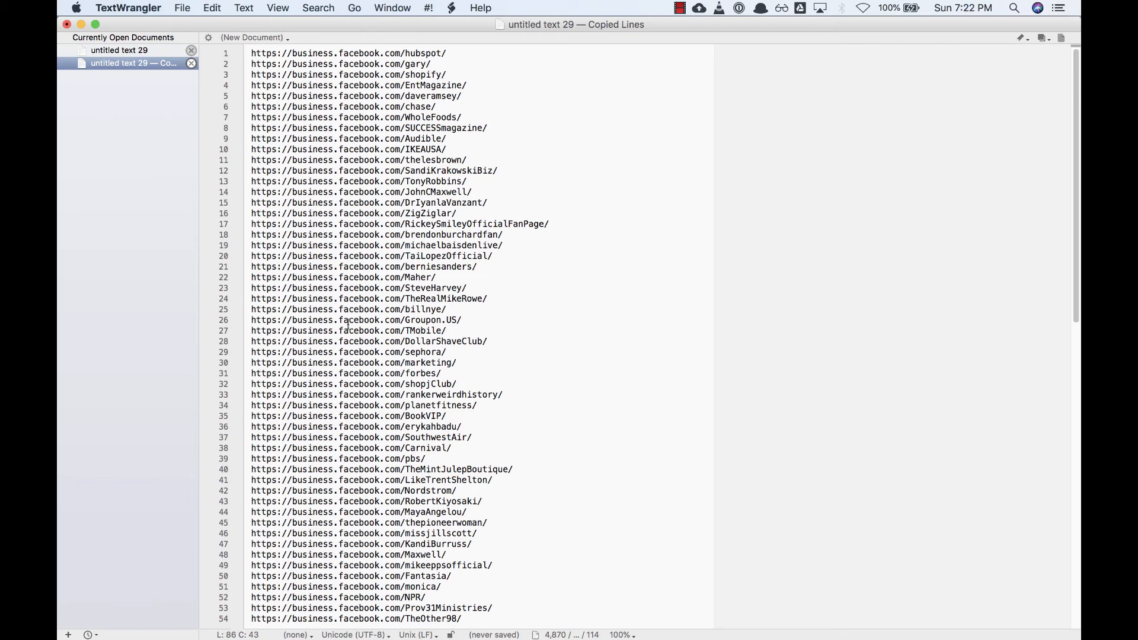
{"action": "scroll", "coordinate": [366, 273], "scroll_direction": "down", "scroll_amount": 2}
{"action": "scroll", "coordinate": [368, 305], "scroll_direction": "down", "scroll_amount": 3}
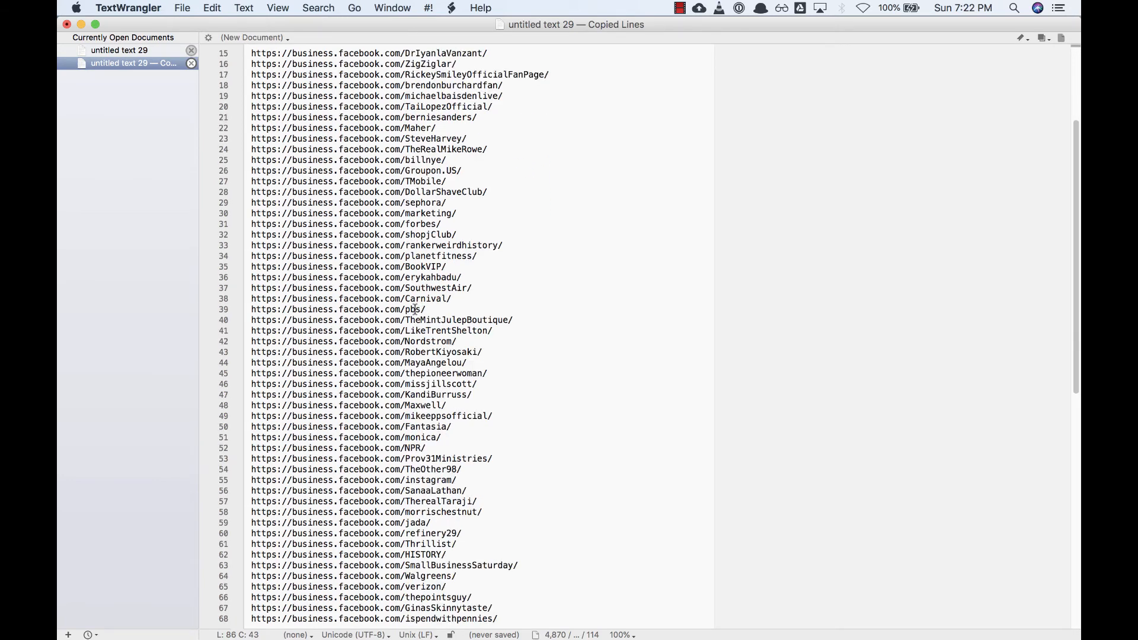
{"action": "scroll", "coordinate": [465, 282], "scroll_direction": "down", "scroll_amount": 7}
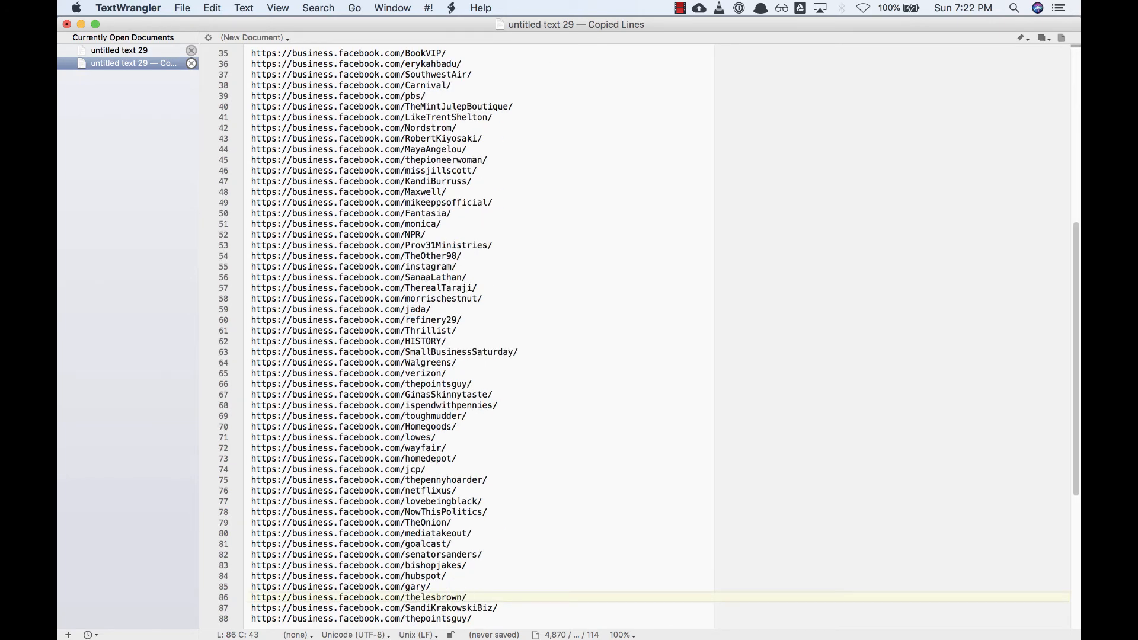
Step: Switch to Chrome, clear the text selection in Audience Insights, and view the interest categories available for the audience
{"action": "key", "text": "super+Tab"}
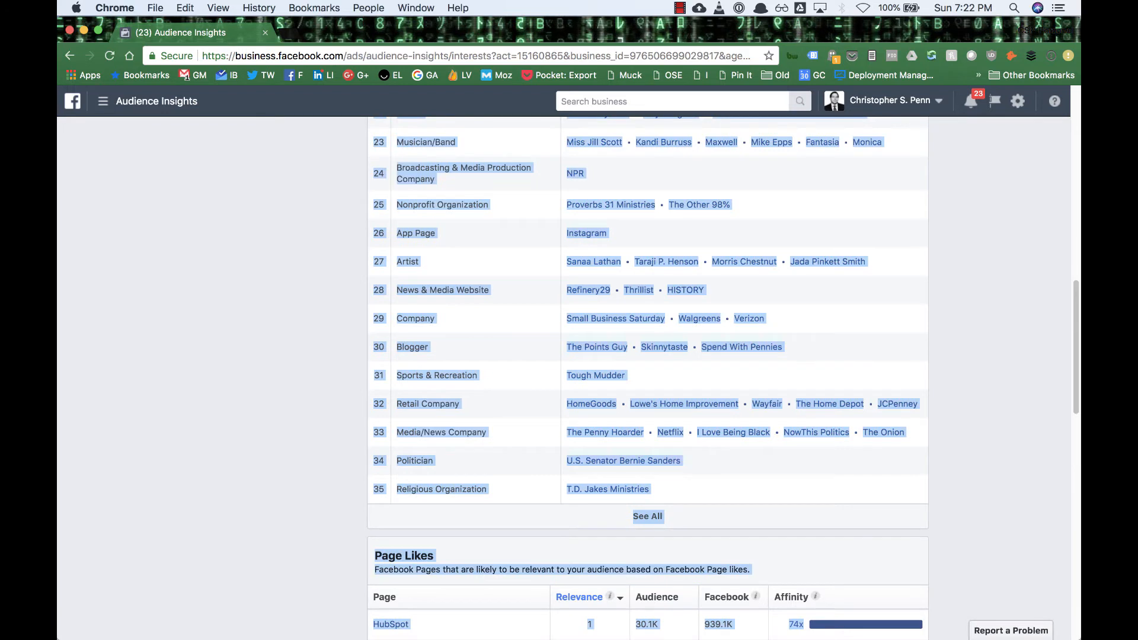
{"action": "left_click", "coordinate": [170, 439]}
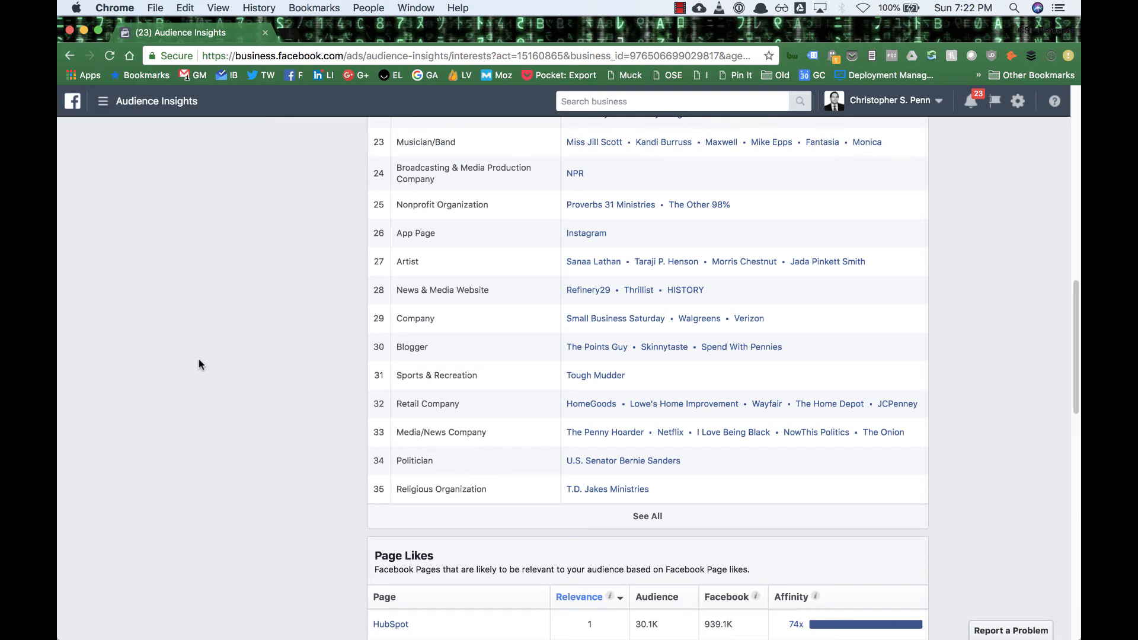
{"action": "scroll", "coordinate": [197, 359], "scroll_direction": "up", "scroll_amount": 10}
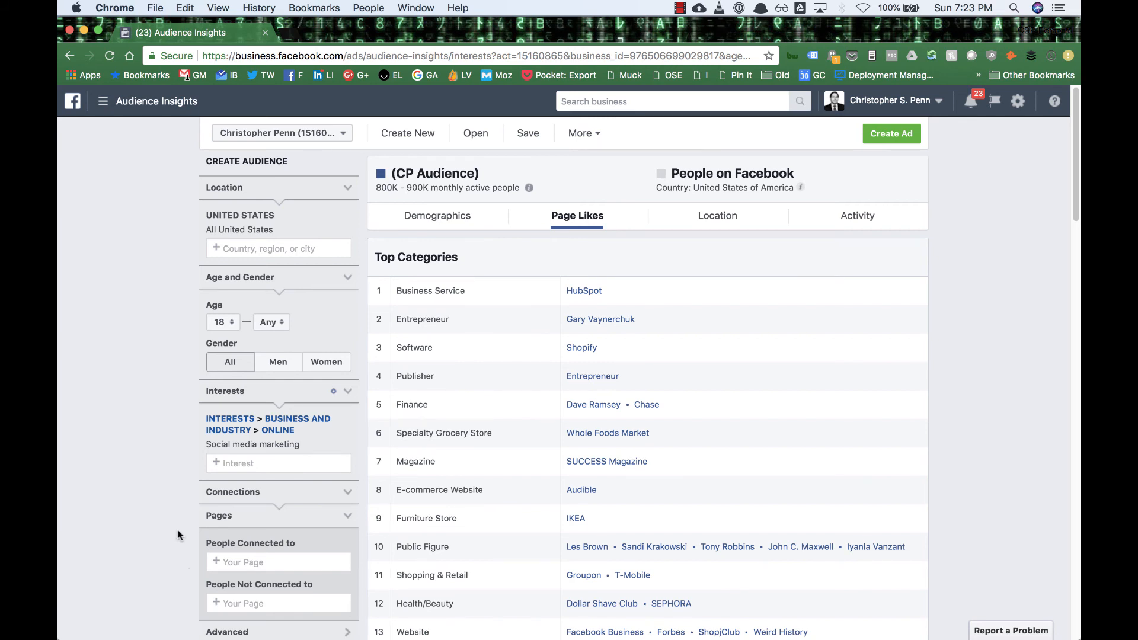
{"action": "left_click", "coordinate": [273, 463]}
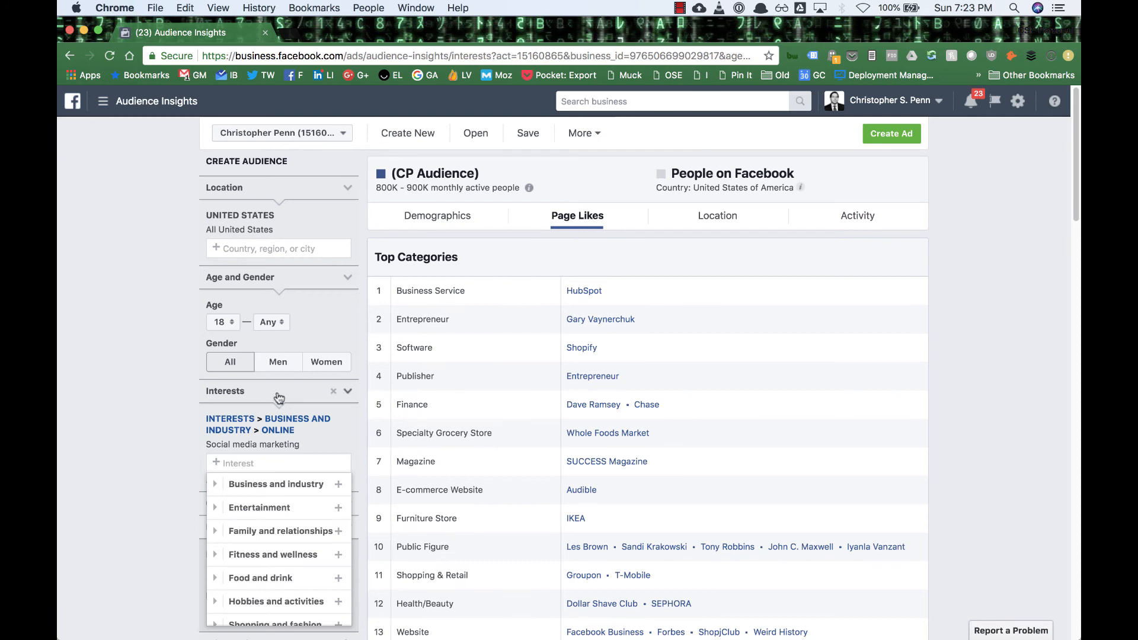
{"action": "left_click", "coordinate": [991, 405]}
Step: Review the Top Categories list for the social media marketing audience down to Religious Organization, then return to its beginning
{"action": "scroll", "coordinate": [991, 404], "scroll_direction": "down", "scroll_amount": 10}
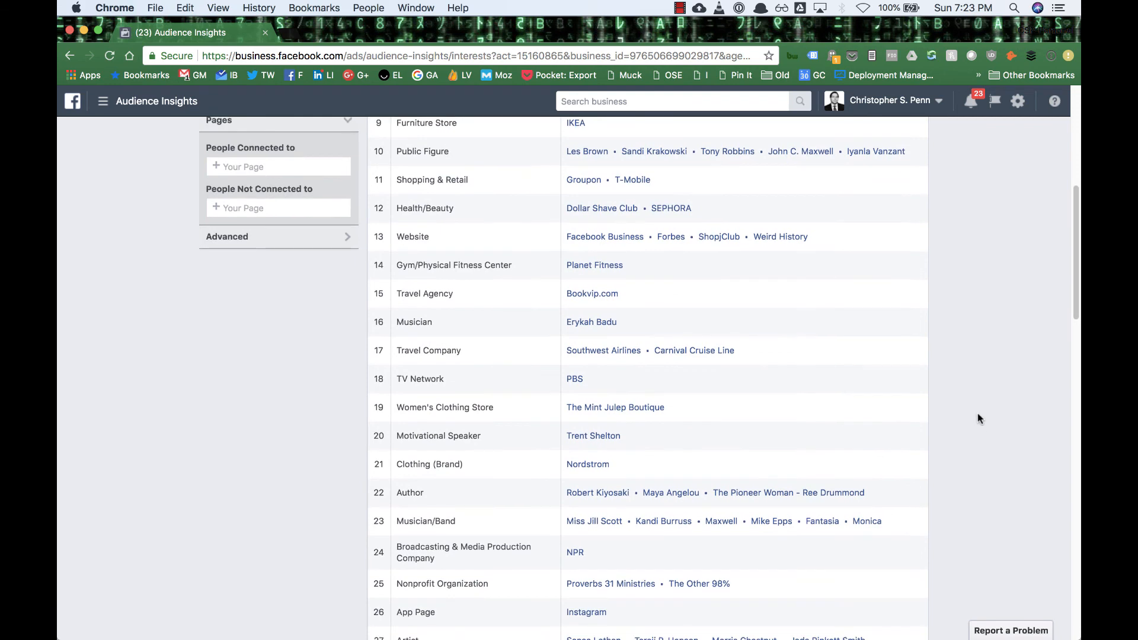
{"action": "scroll", "coordinate": [976, 421], "scroll_direction": "down", "scroll_amount": 5}
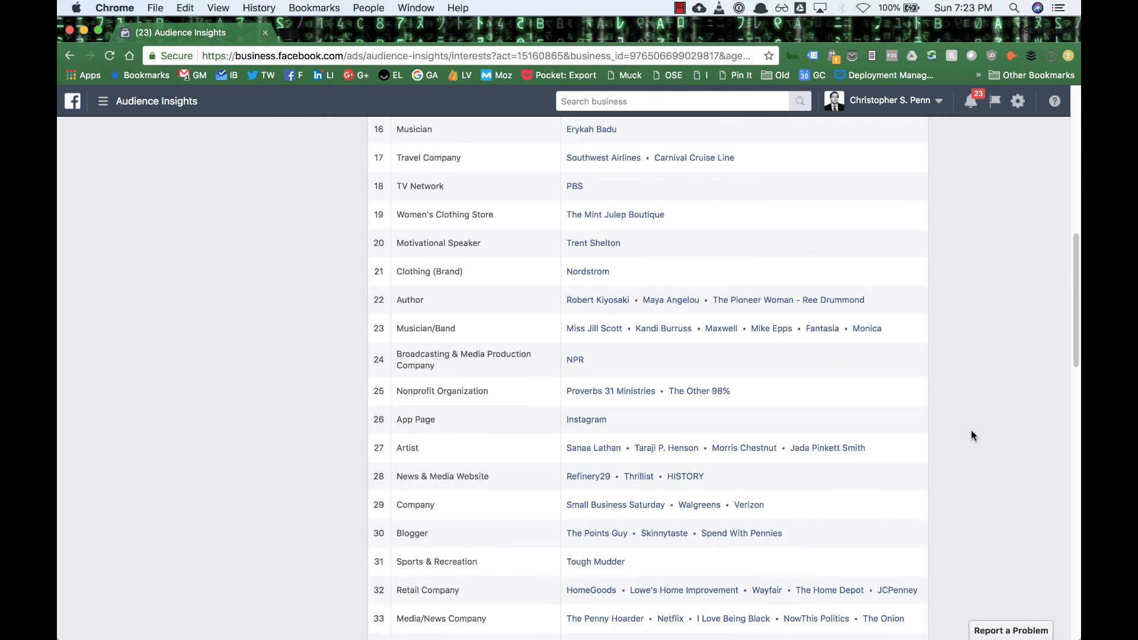
{"action": "scroll", "coordinate": [975, 434], "scroll_direction": "down", "scroll_amount": 1}
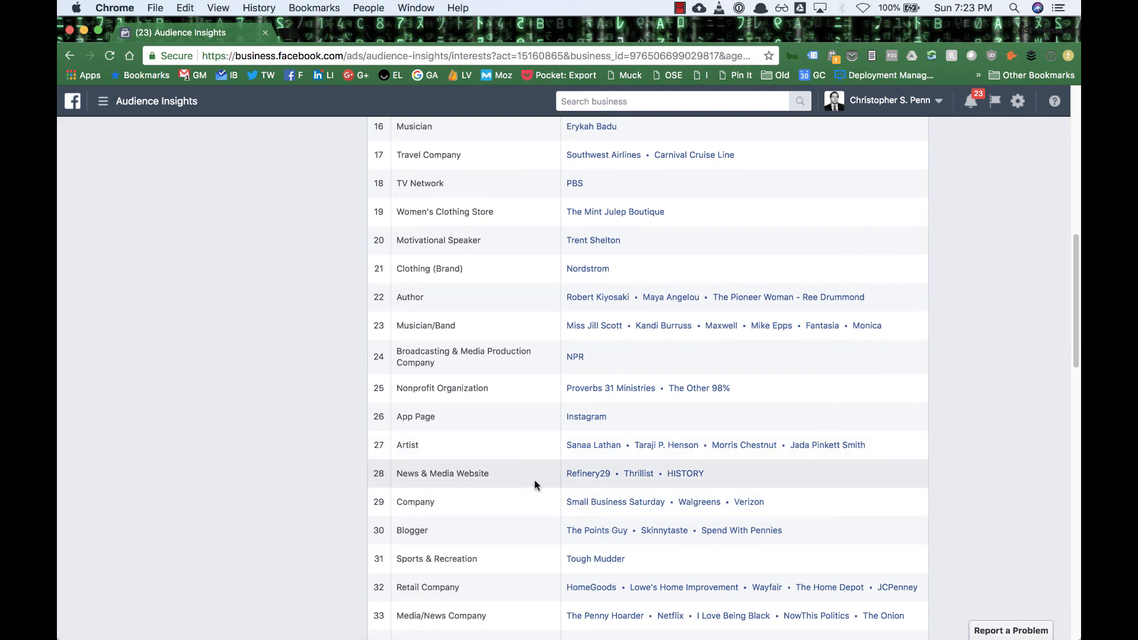
{"action": "scroll", "coordinate": [583, 477], "scroll_direction": "down", "scroll_amount": 3}
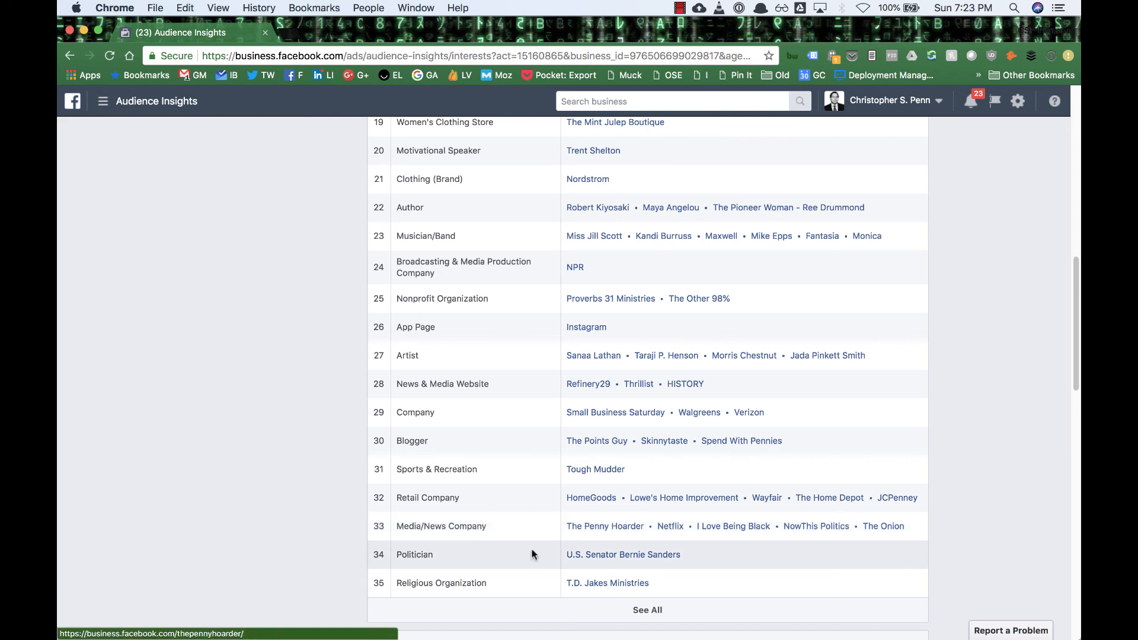
{"action": "scroll", "coordinate": [688, 515], "scroll_direction": "up", "scroll_amount": 20}
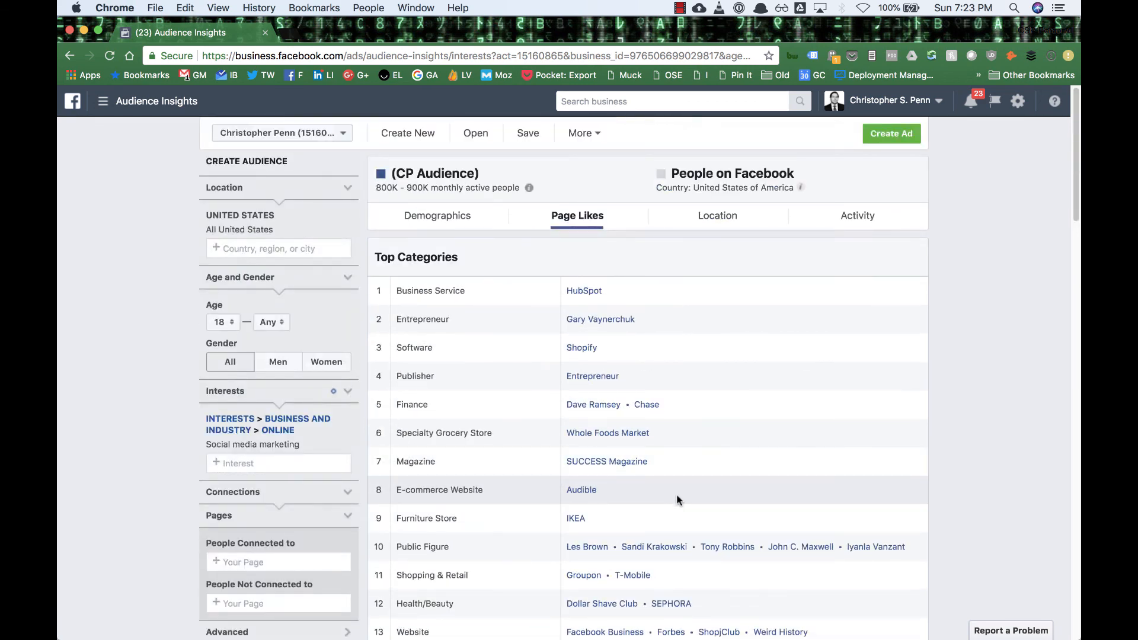